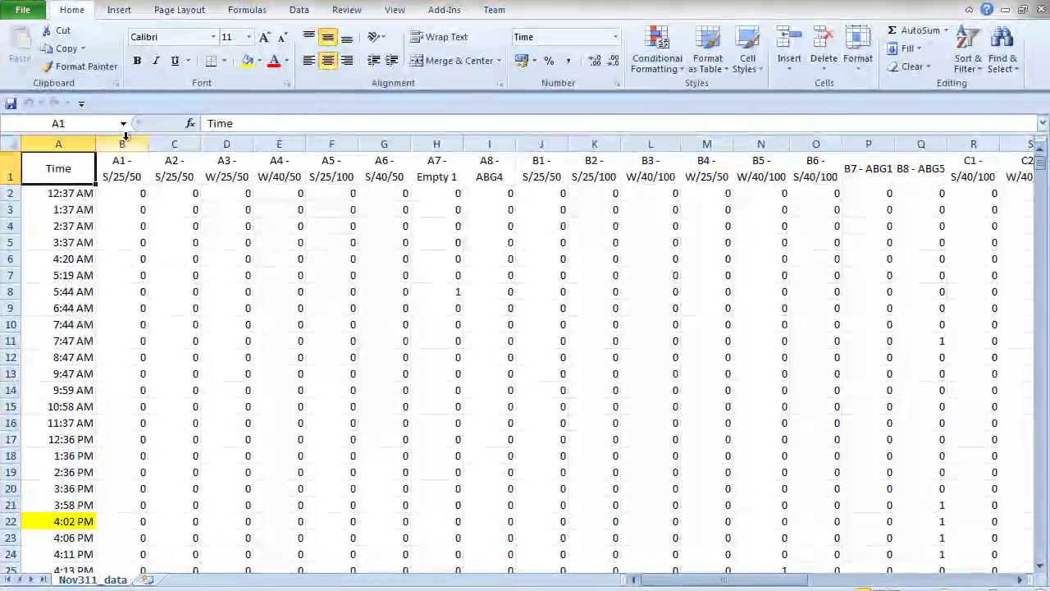
Step: Insert a blank column between the Time column and the A1 - S/25/50 column
left_click(72, 192)
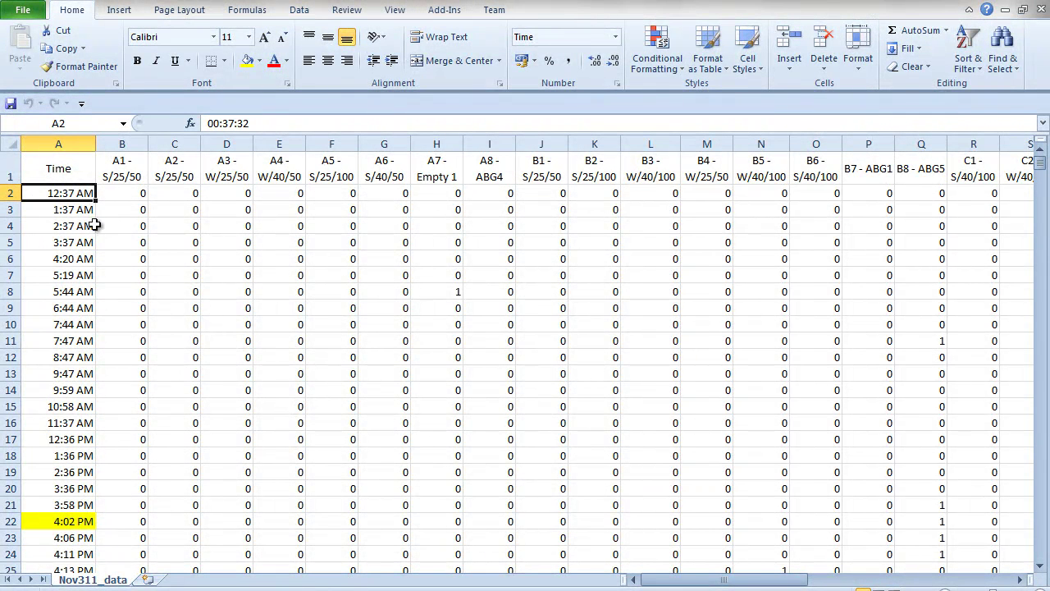
left_click(107, 144)
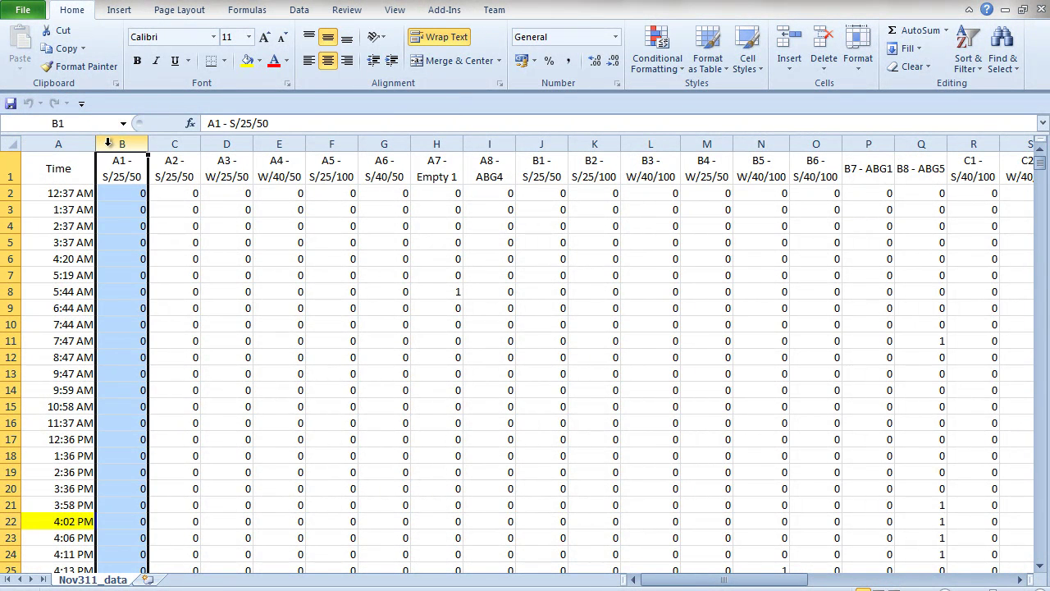
right_click(107, 144)
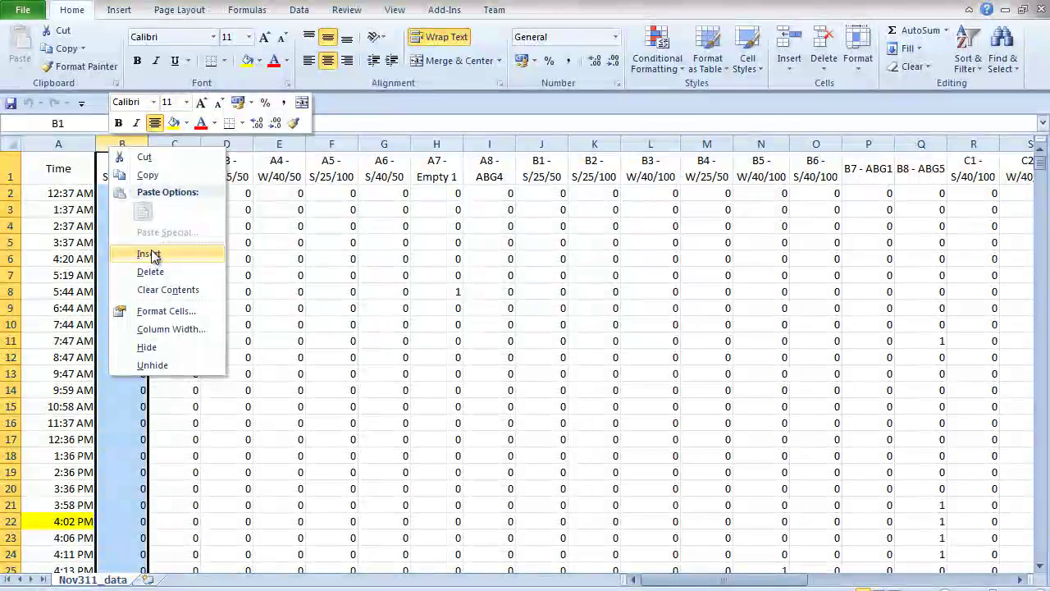
left_click(150, 254)
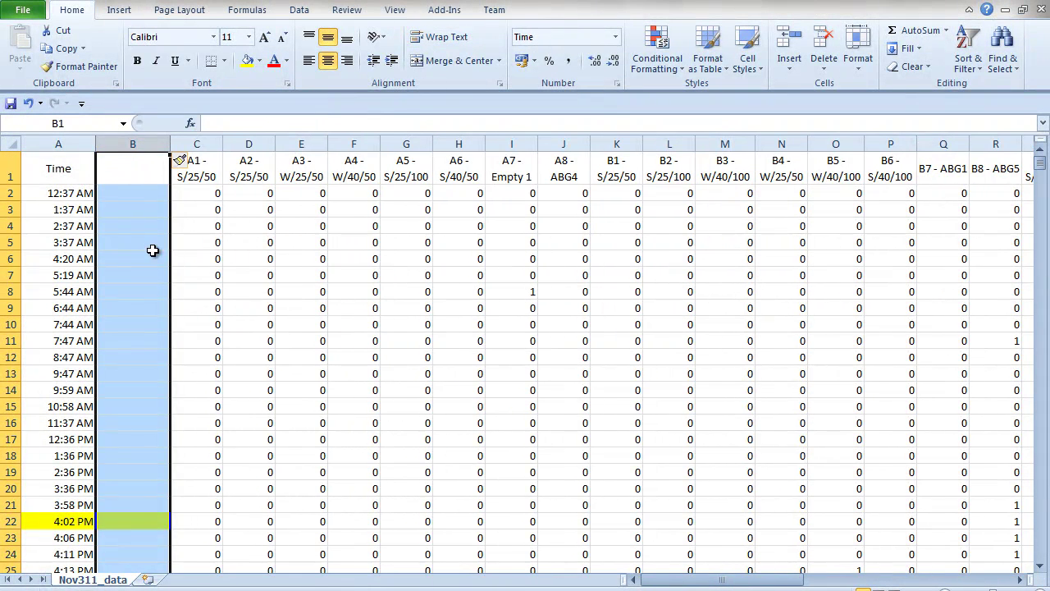
Step: Enter the heading Interval in cell B1 of the blank column
left_click(142, 175)
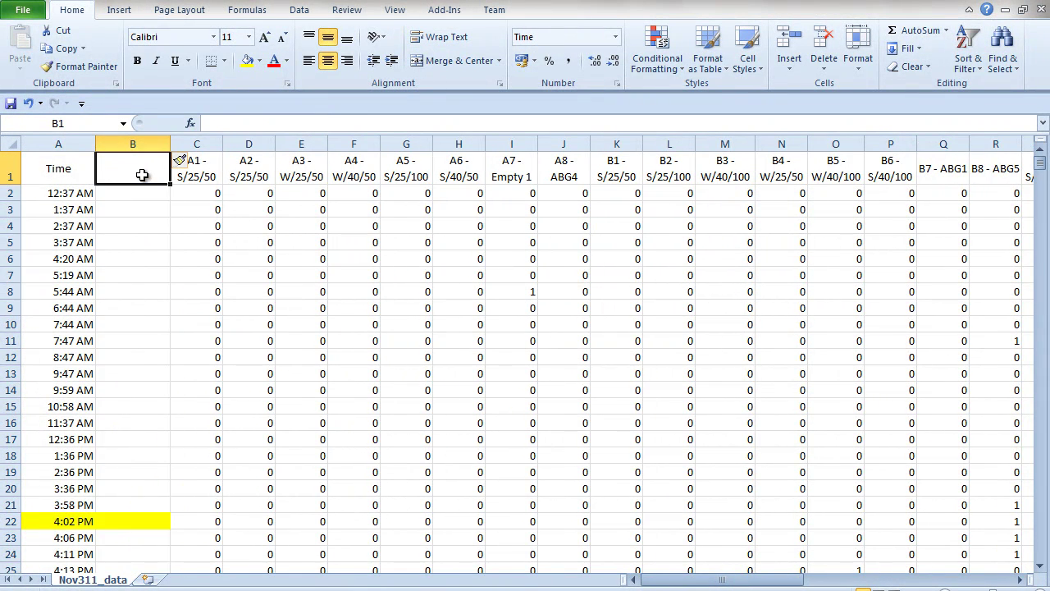
type("in")
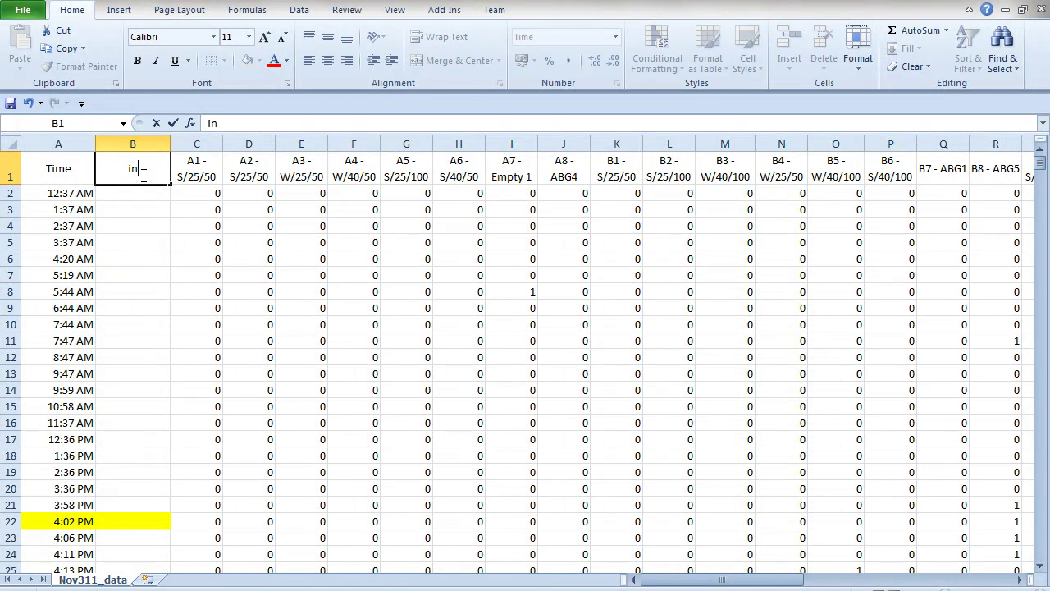
key("BackSpace")
key("BackSpace")
type("Interval")
key("Return")
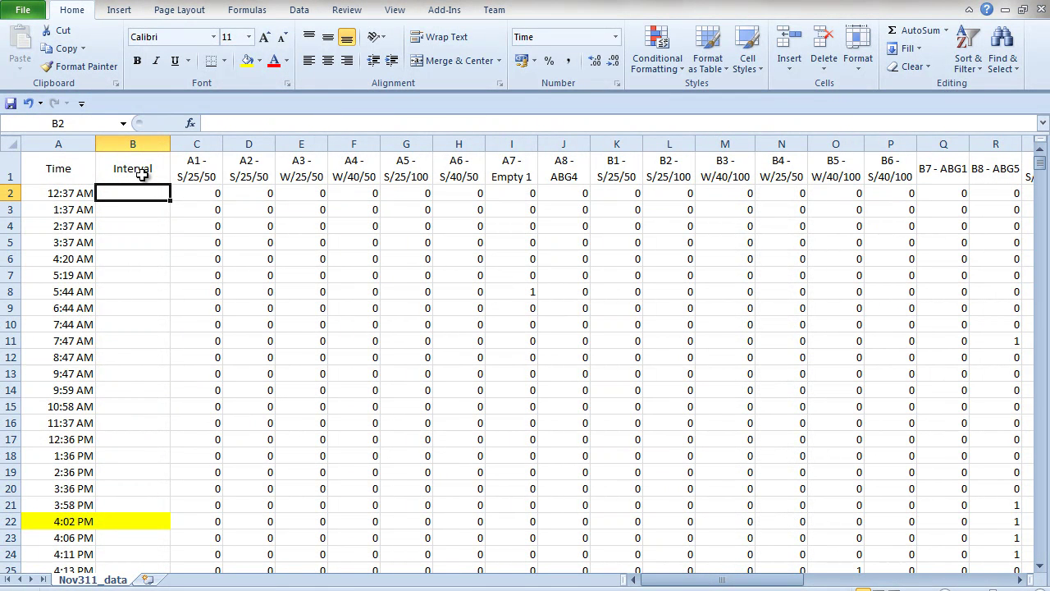
Step: Examine the spacing of the timestamps in the Time column, from the first row down to the closely spaced 4:13 PM and 4:14 PM entries
left_click(74, 192)
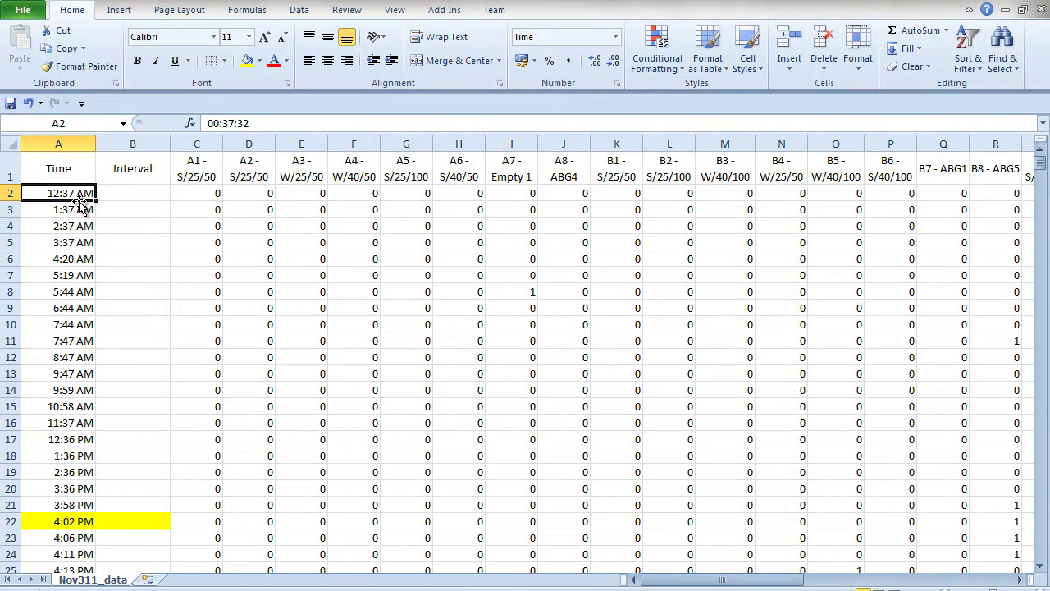
left_click(108, 208)
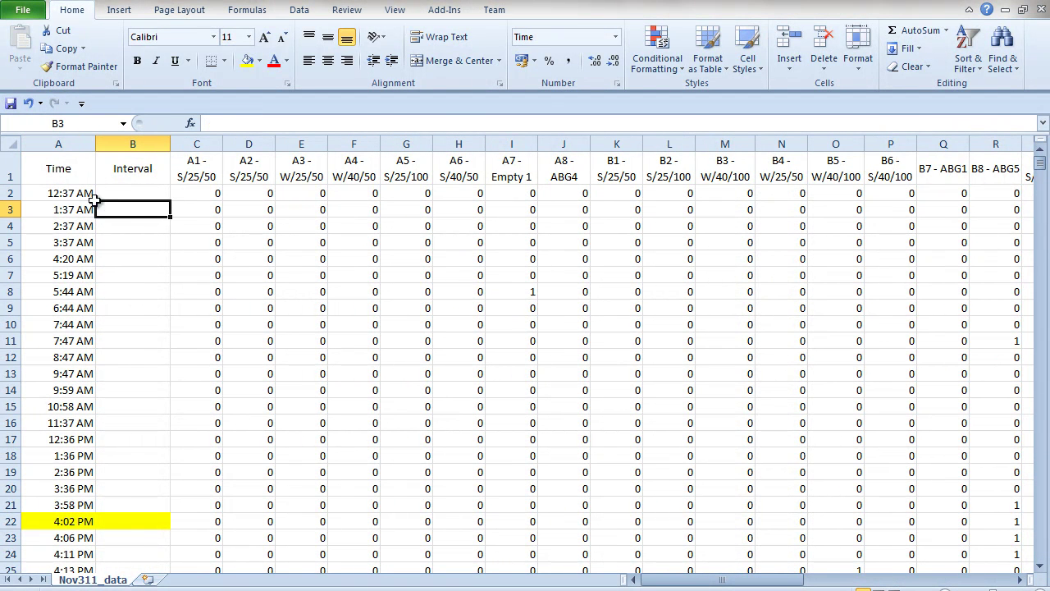
left_click(115, 226)
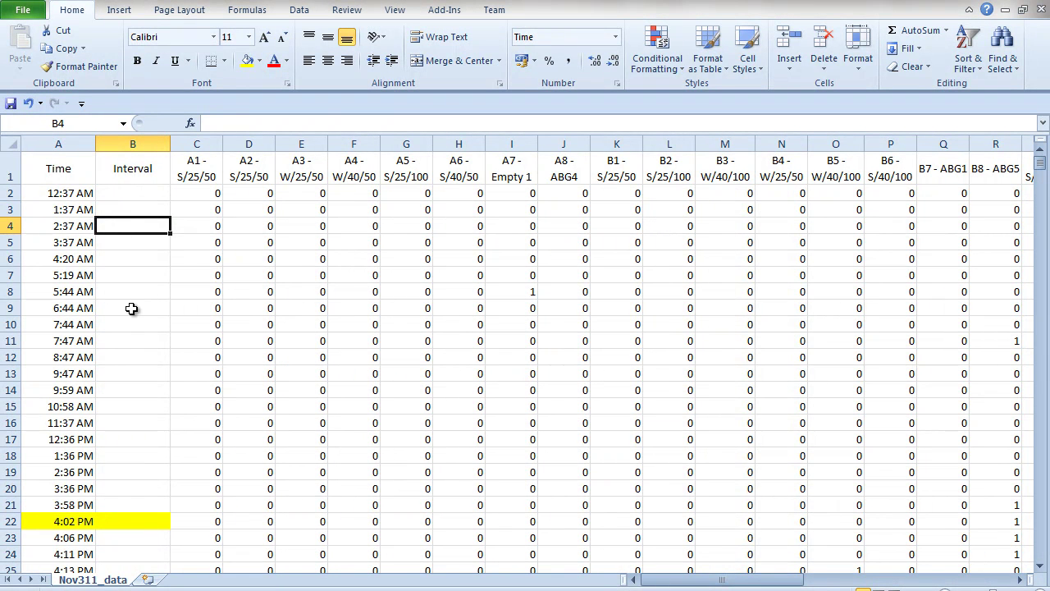
key("Down")
key("Down")
key("Down")
key("Down")
key("Down")
key("Down")
key("Down")
key("Down")
key("Down")
key("Down")
key("Down")
key("Down")
key("Down")
key("Down")
key("Down")
key("Down")
key("Down")
key("Down")
key("Down")
key("Down")
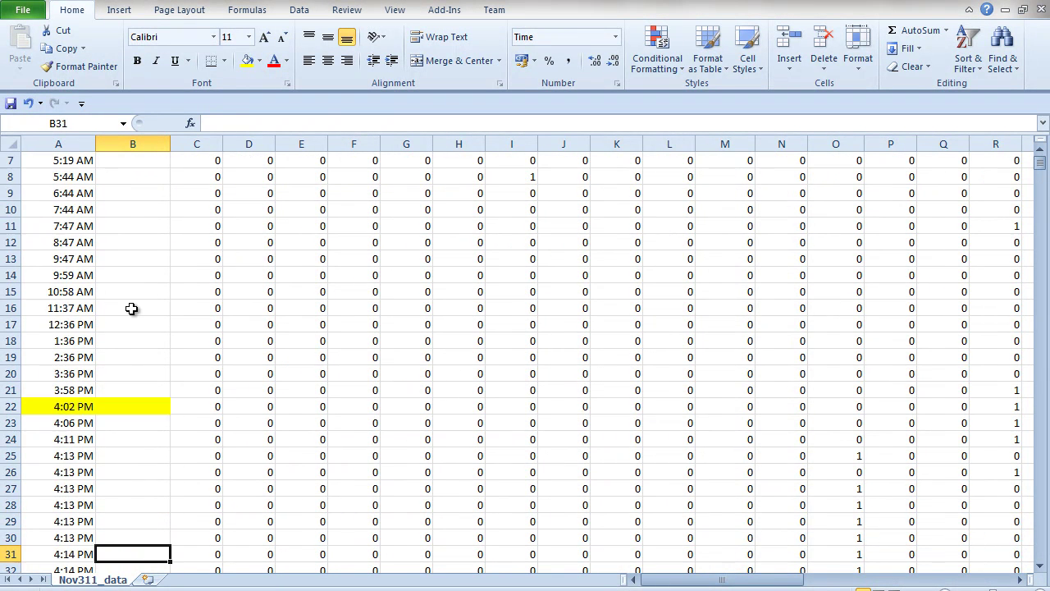
key("Up")
key("Up")
key("Up")
key("Up")
key("Up")
key("Up")
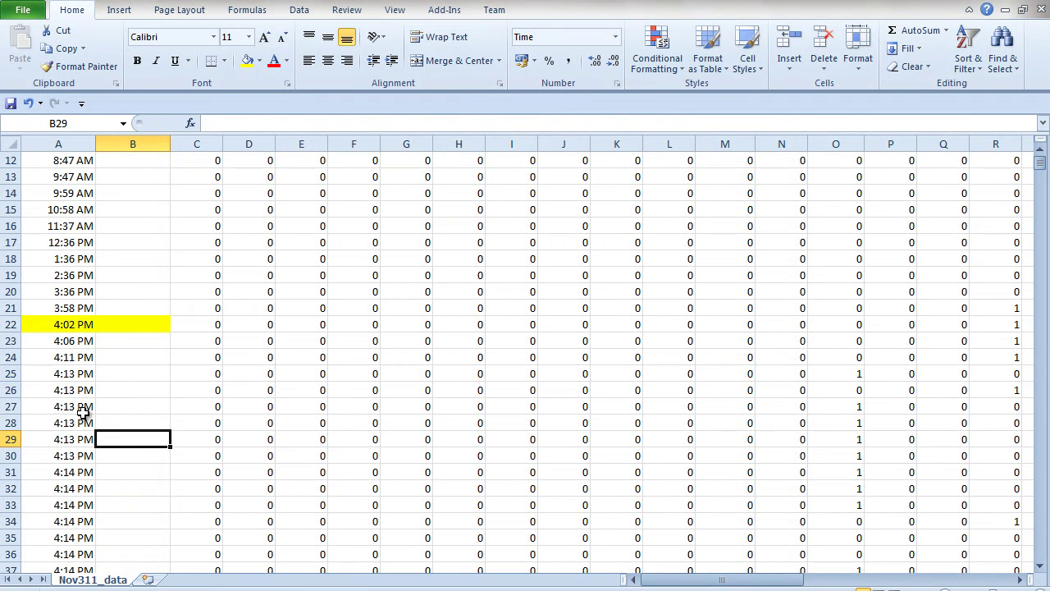
left_click(110, 406)
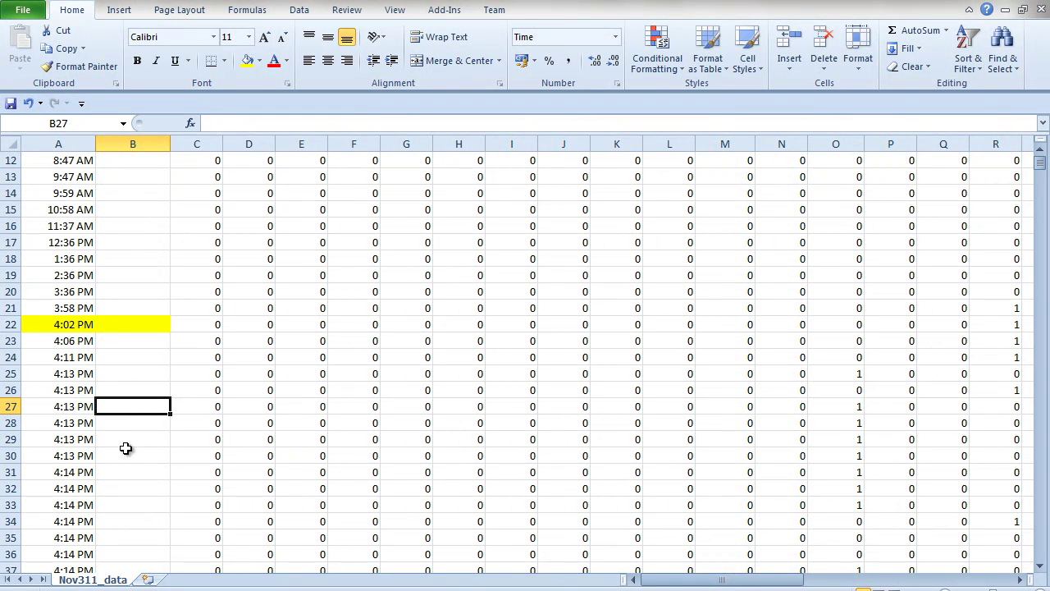
key("Up")
key("Up")
key("Up")
key("Up")
key("Up")
key("Up")
key("Up")
key("Up")
key("Up")
key("Up")
key("Up")
key("Up")
key("Up")
key("Up")
key("Up")
key("Up")
key("Up")
key("Up")
key("Up")
key("Up")
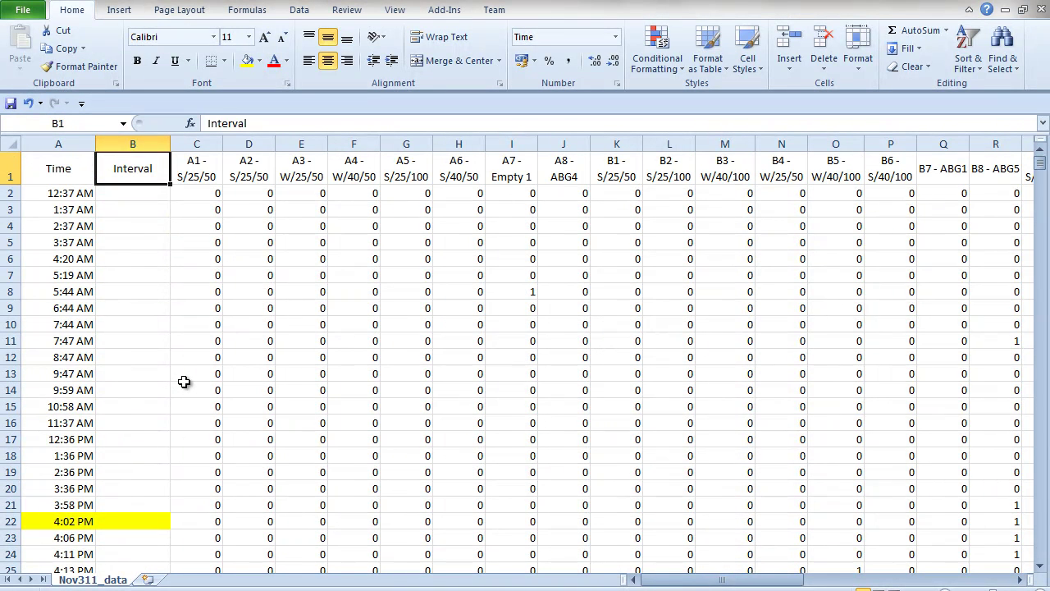
Step: Enter the interval length 00:30 in cell AJ1, beyond the last data column, and give the cell the General number format
key("Down")
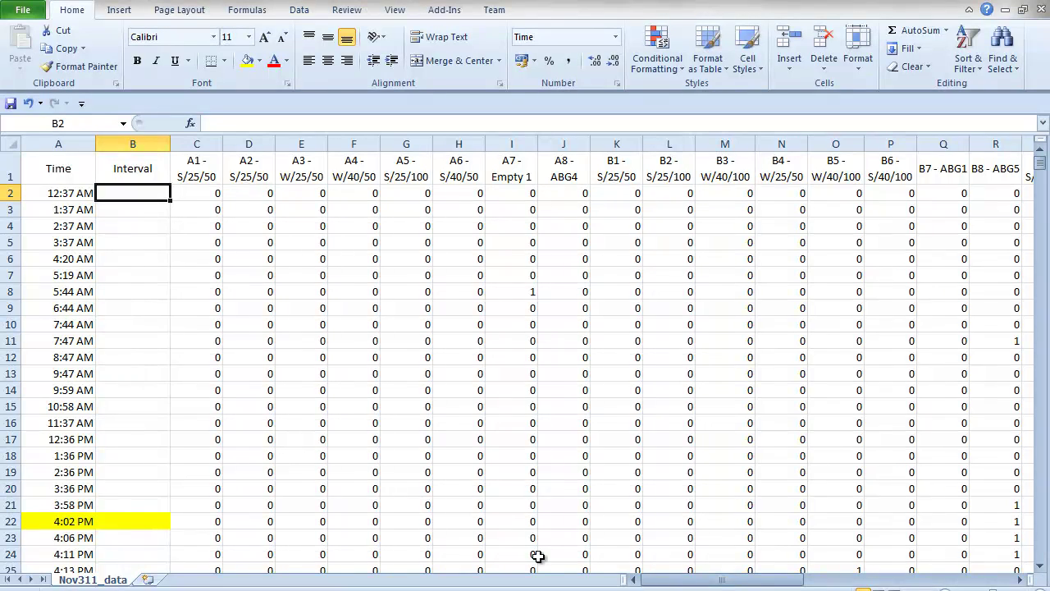
left_click_drag(722, 582, 933, 582)
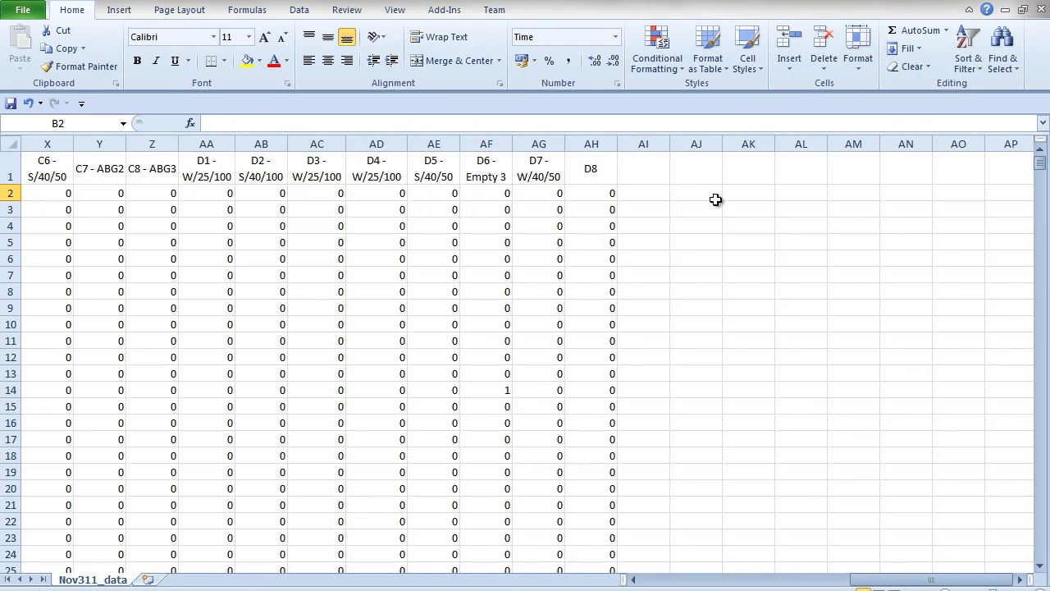
left_click(704, 165)
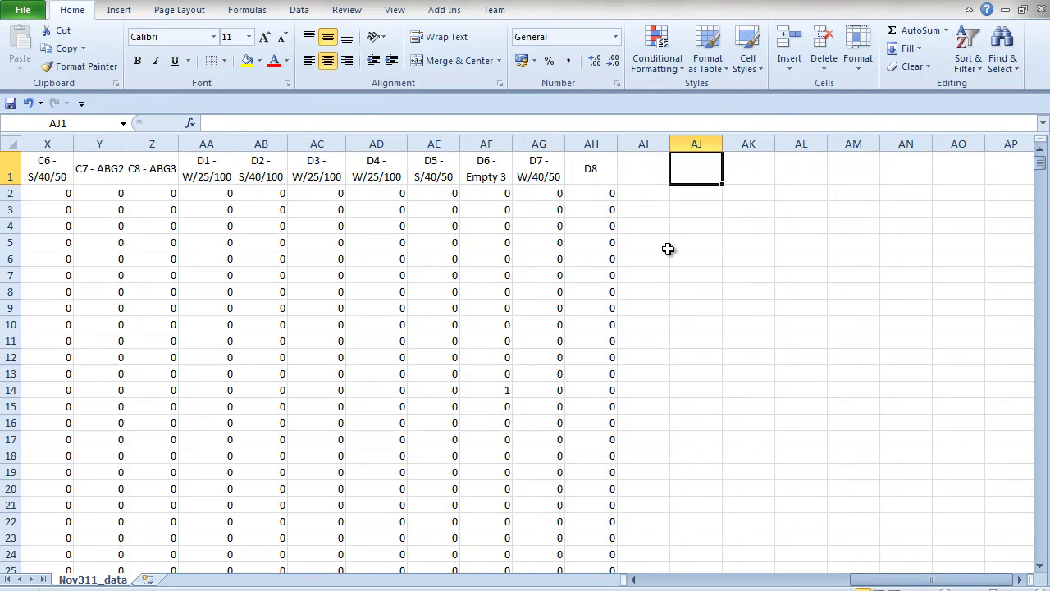
type("00:3-")
key("BackSpace")
type("0")
key("Return")
key("Up")
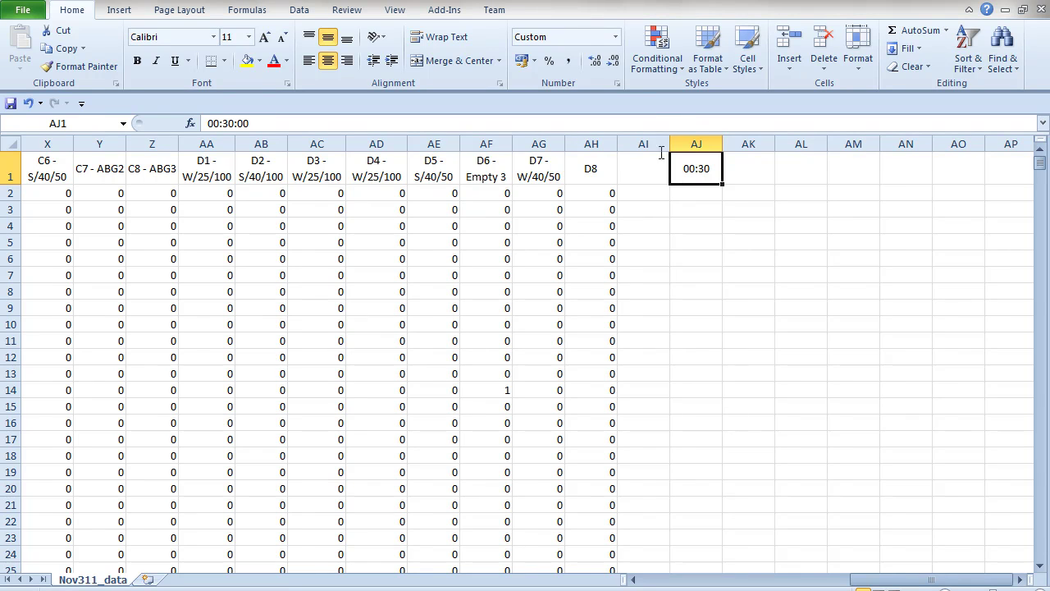
left_click(616, 43)
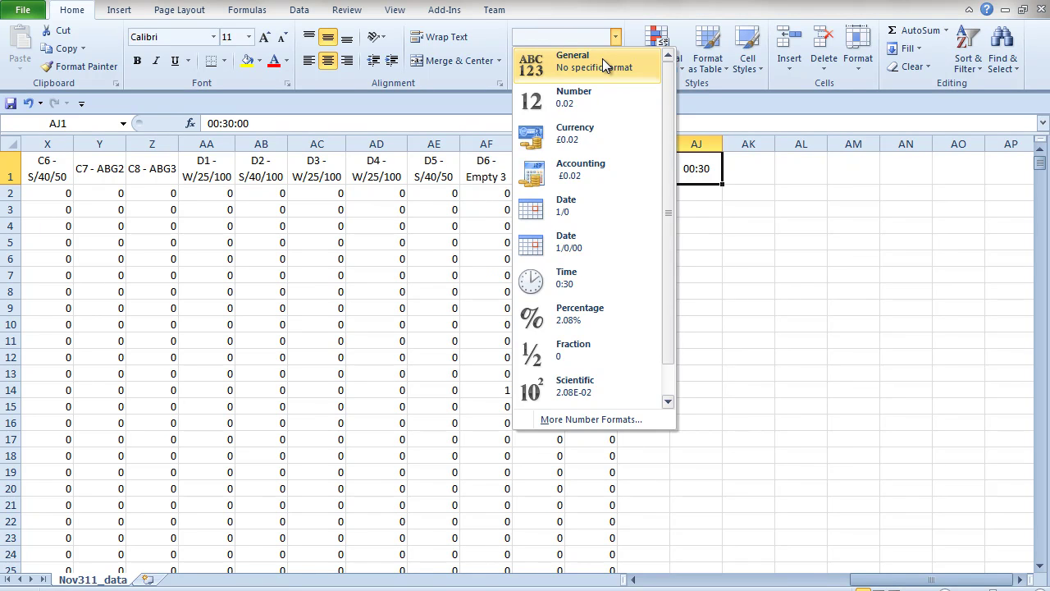
left_click(603, 59)
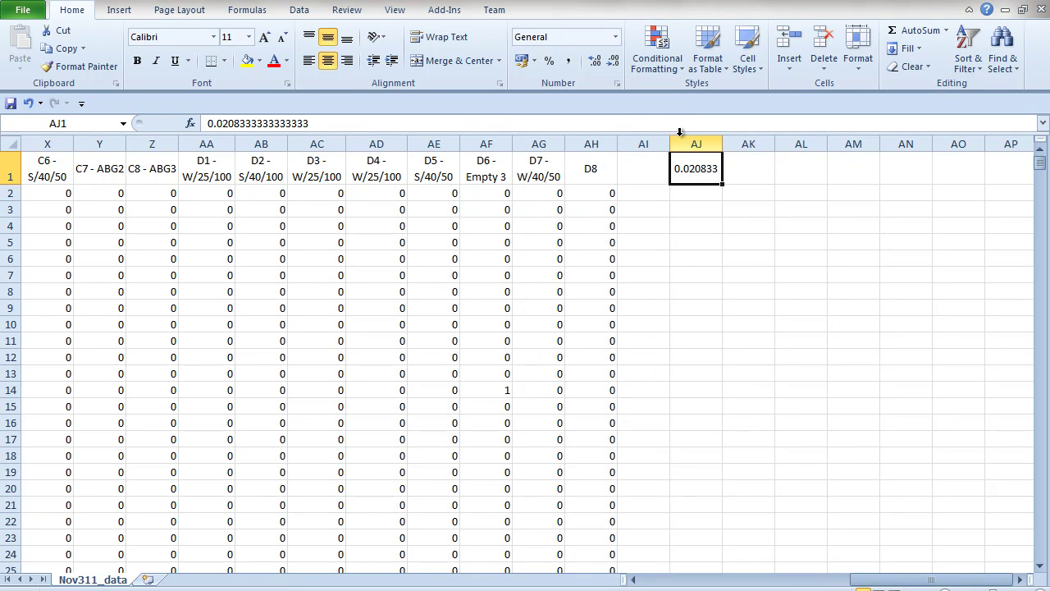
Step: Inspect the full decimal value stored in cell AJ1
left_click(313, 125)
double_click(312, 124)
key("Home")
key("End")
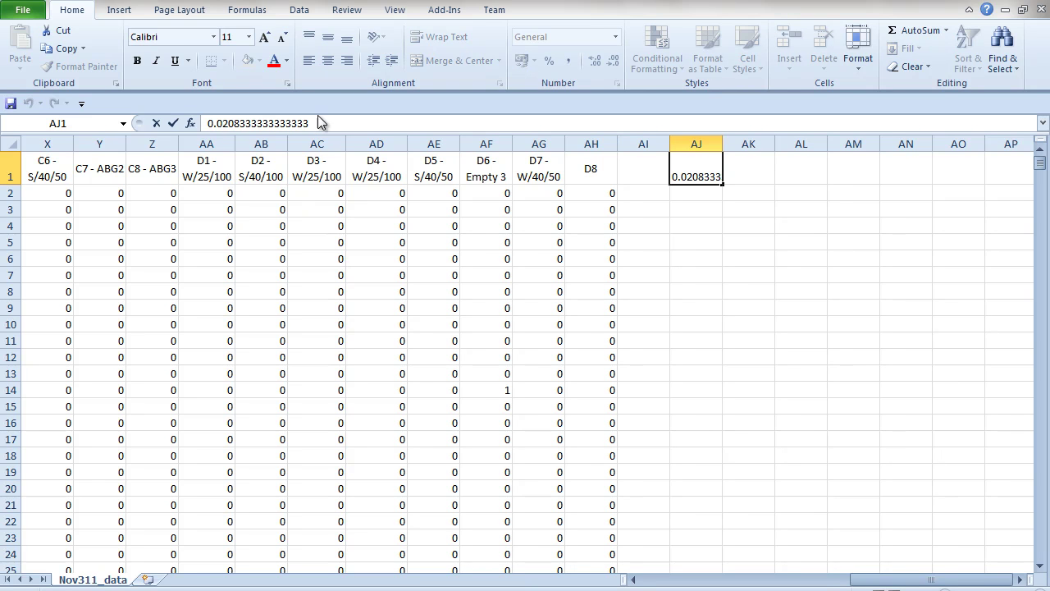
left_click(271, 197)
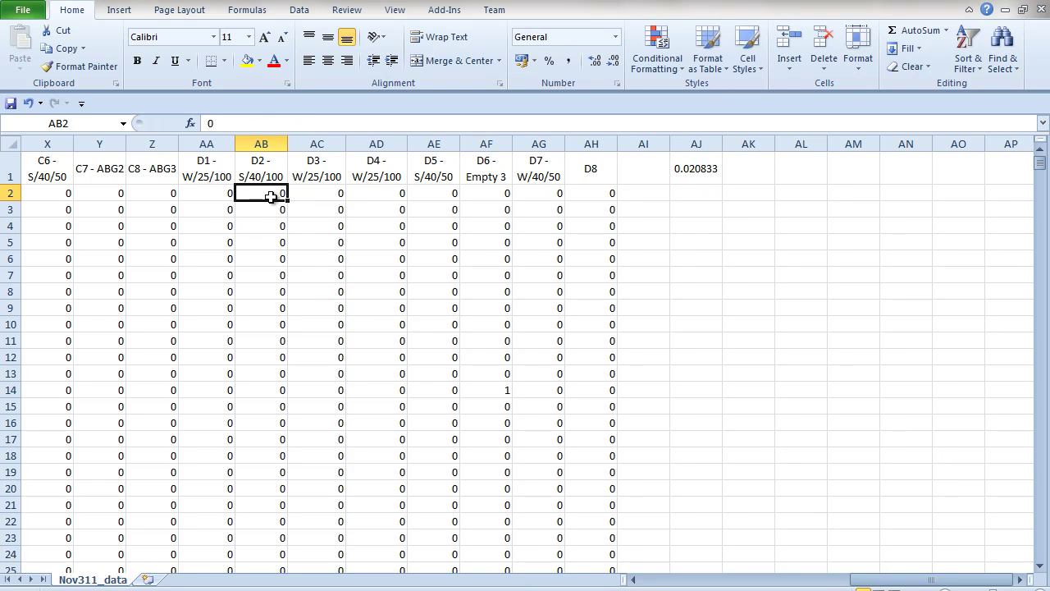
Step: Try a 0:15 interval in cell AK1 with the General number format, and clear the cell again
key("Right")
key("Right")
key("Right")
key("Right")
key("Right")
key("Right")
key("Right")
key("Right")
key("Up")
key("Right")
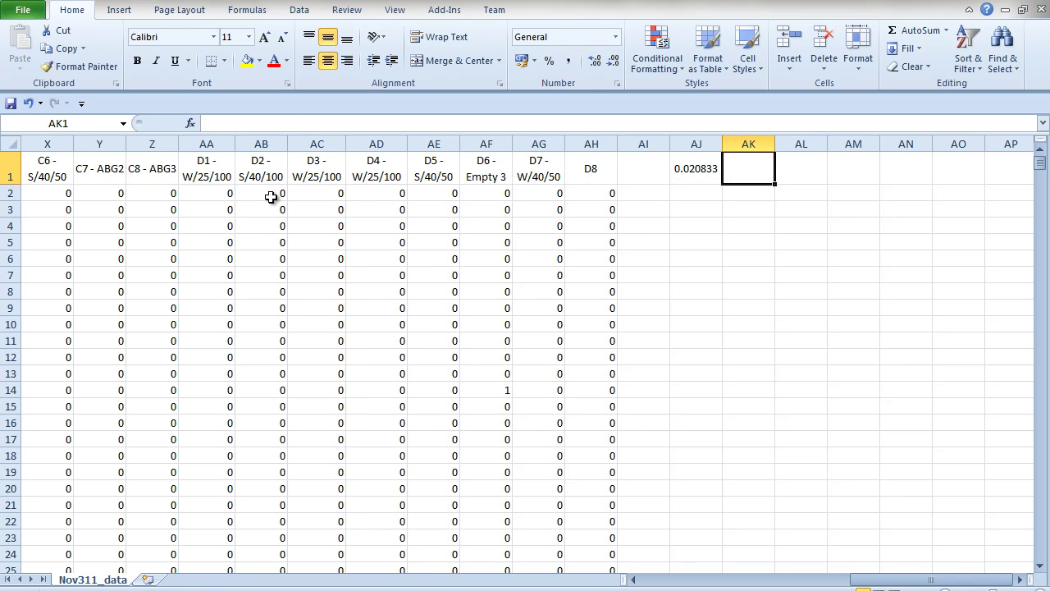
type("0:15")
key("Return")
key("Up")
left_click(618, 37)
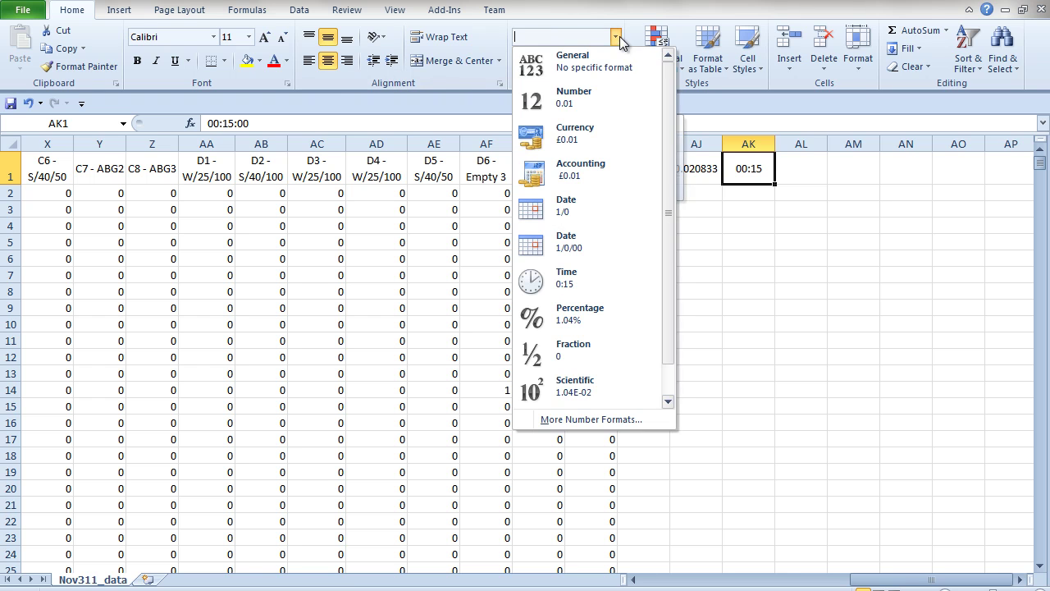
left_click(609, 56)
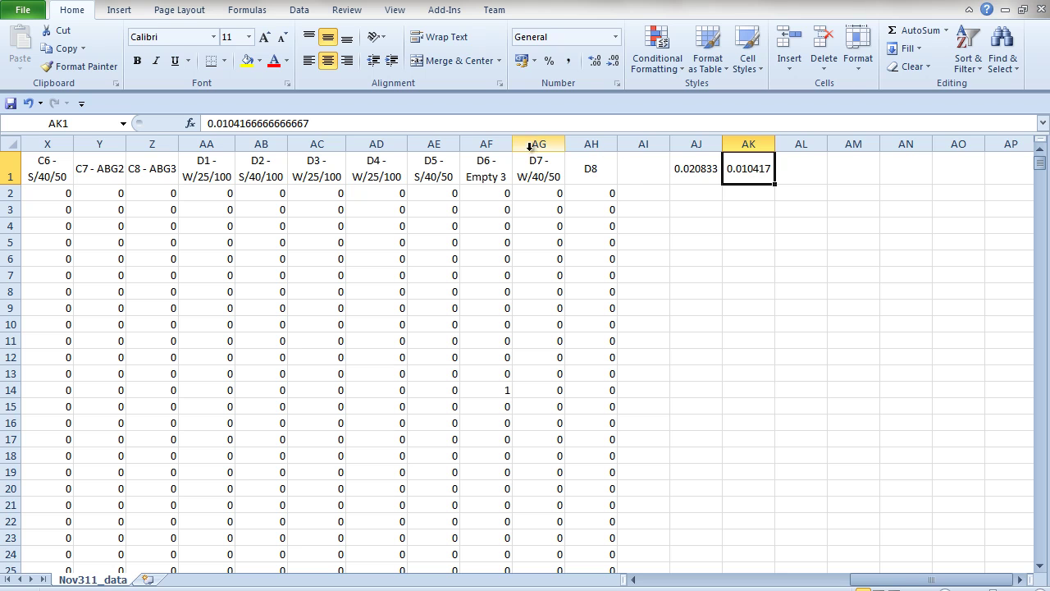
key("Delete")
key("Left")
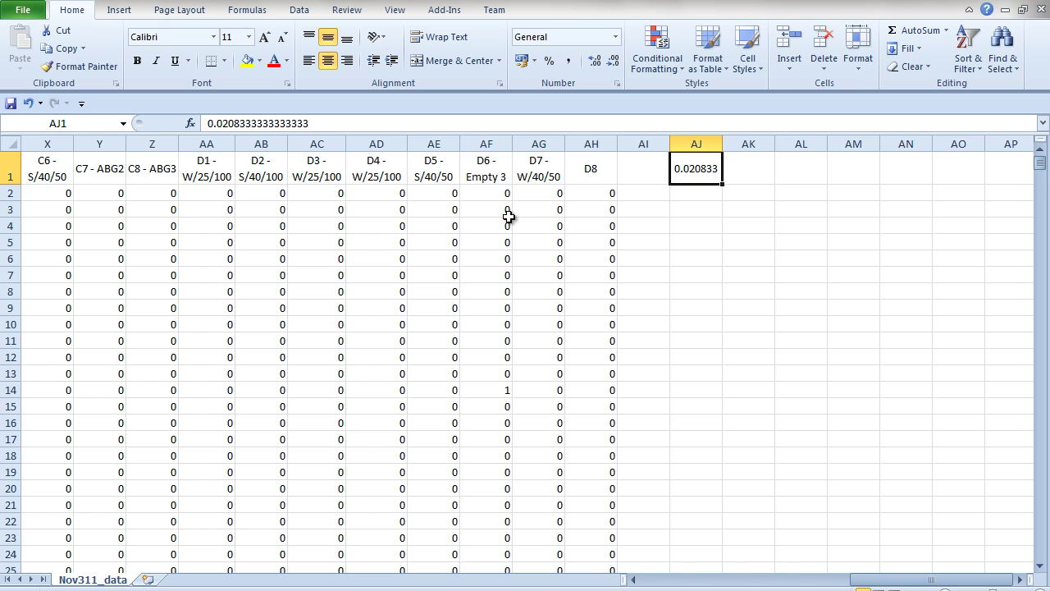
Step: Enter the formula =INT(A2/AJ)*AJ in cell B2 under the Interval heading
key("Left")
key("Left")
key("Left")
key("Left")
key("Left")
key("Left")
key("Left")
key("Left")
key("Left")
key("Left")
key("Left")
key("Left")
key("Left")
key("Left")
key("Left")
key("Left")
key("Left")
key("Left")
key("Left")
key("Left")
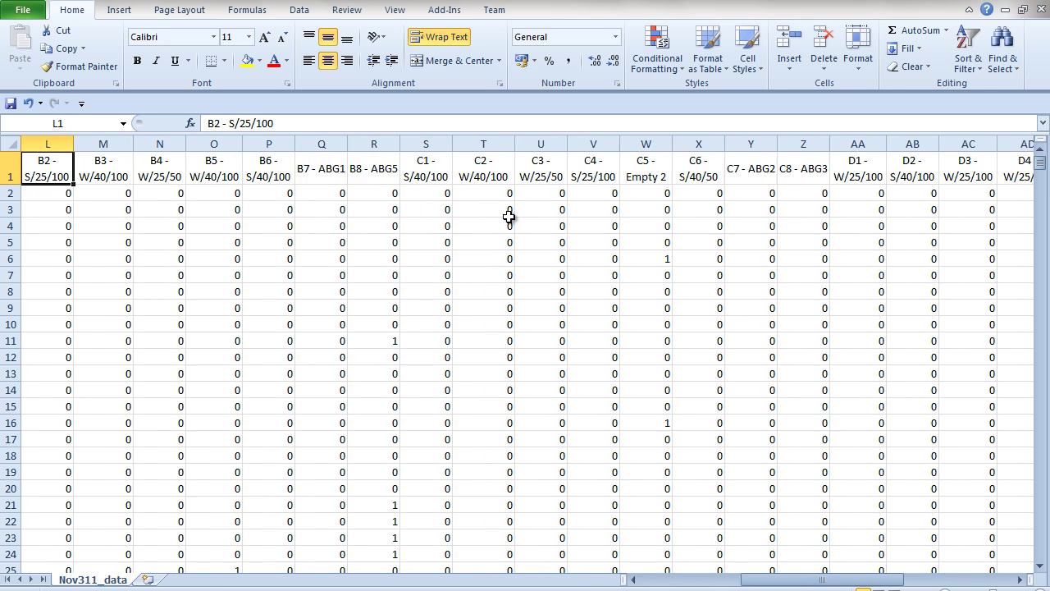
key("Right")
key("Down")
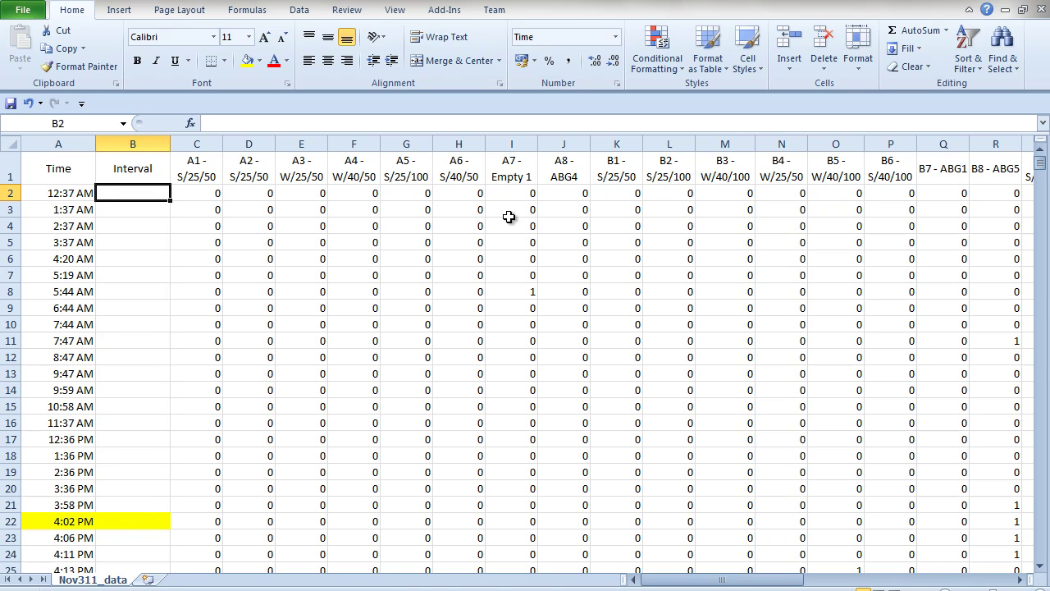
type("=Int")
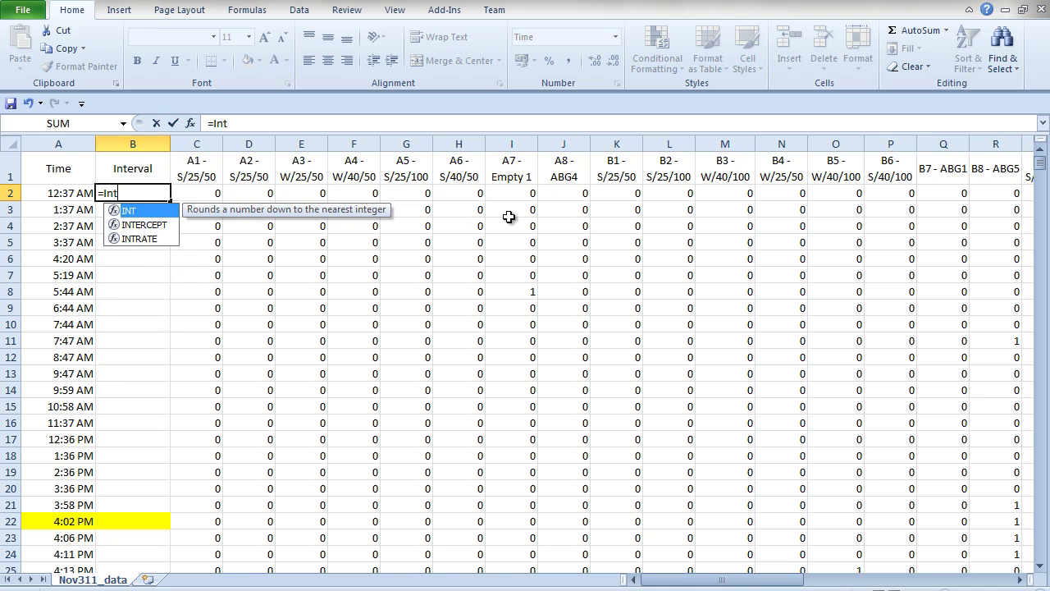
type("(")
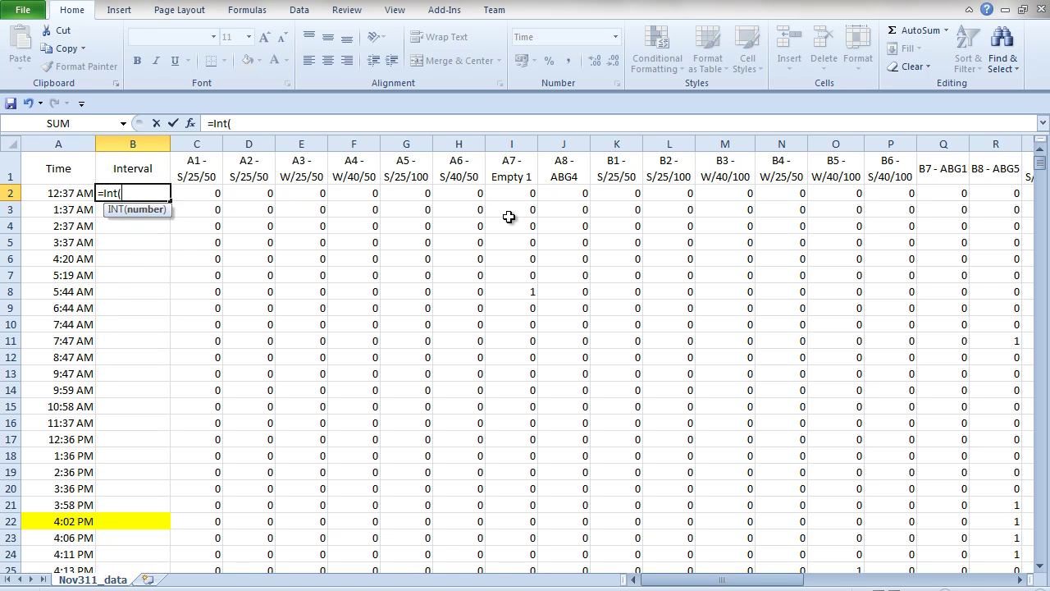
key("Left")
type("/AJ")
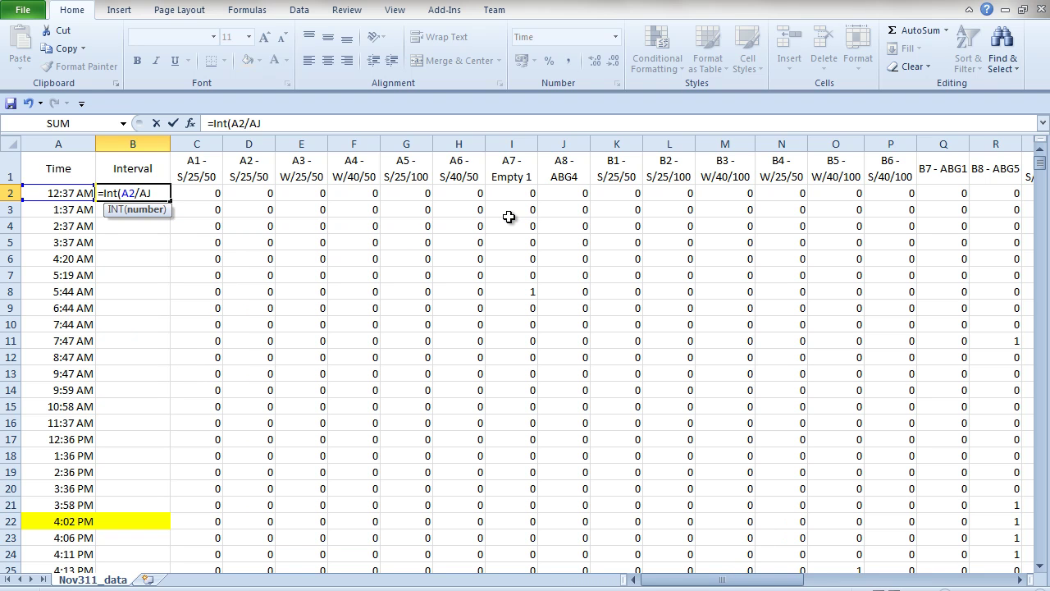
type(")")
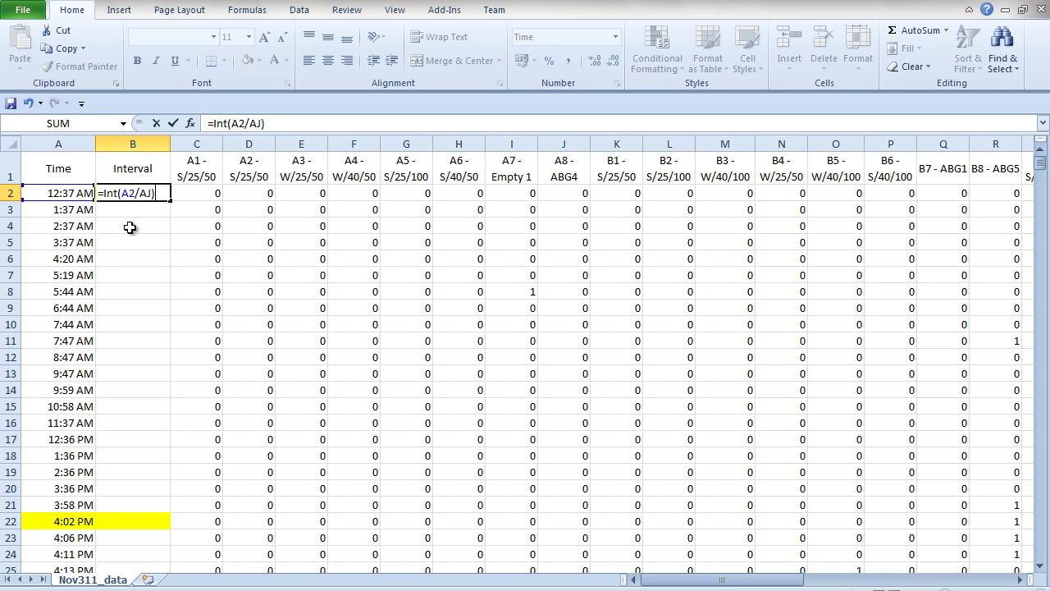
type("*A")
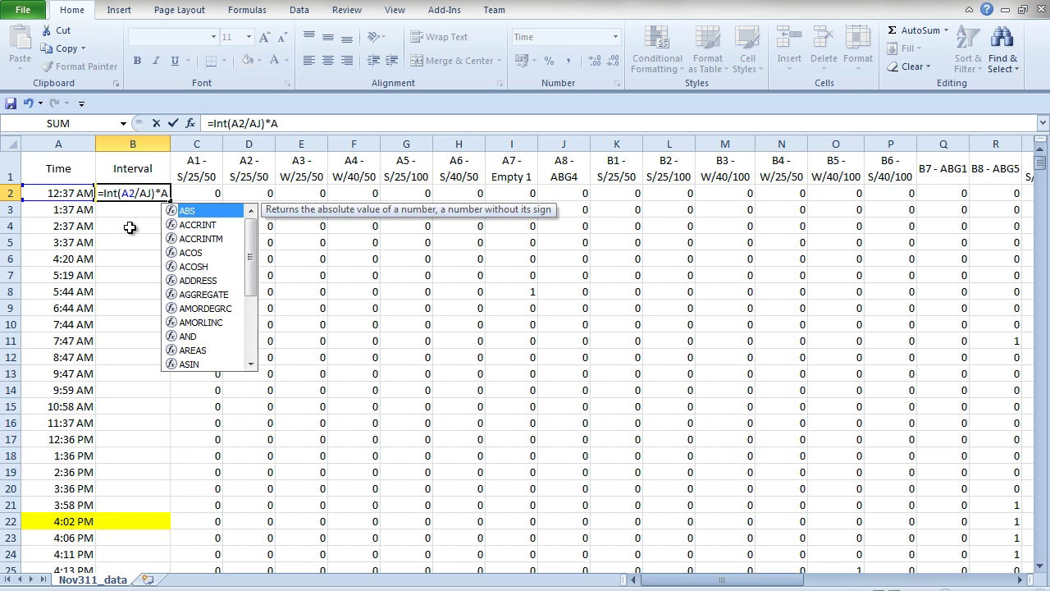
type("J")
key("Left")
key("Right")
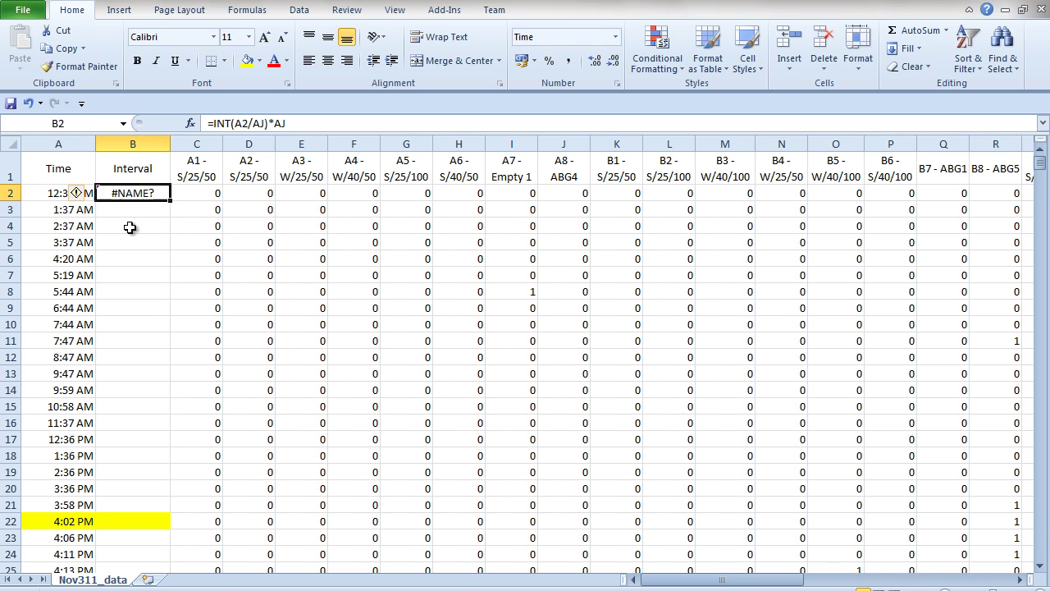
Step: Correct the formula in cell B2 to =INT(A2/AJ1)*AJ1
left_click(264, 124)
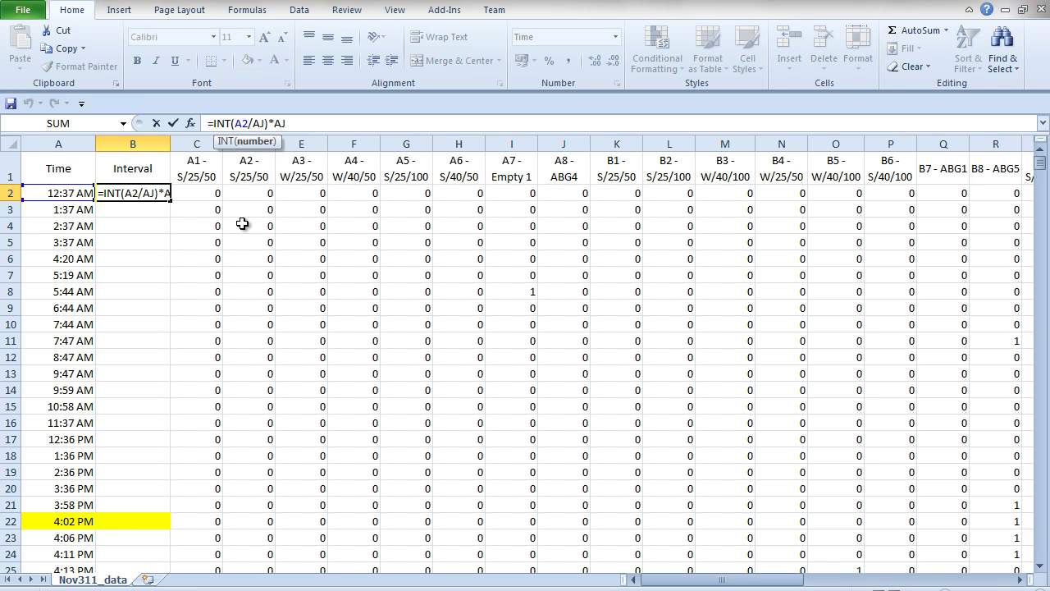
type("1")
key("End")
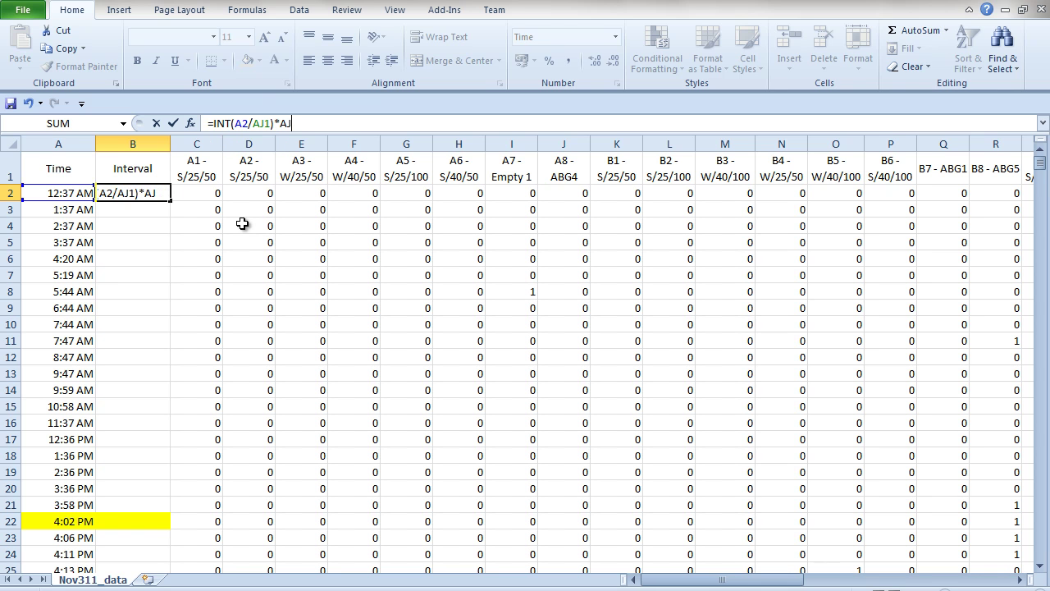
type("1")
key("Return")
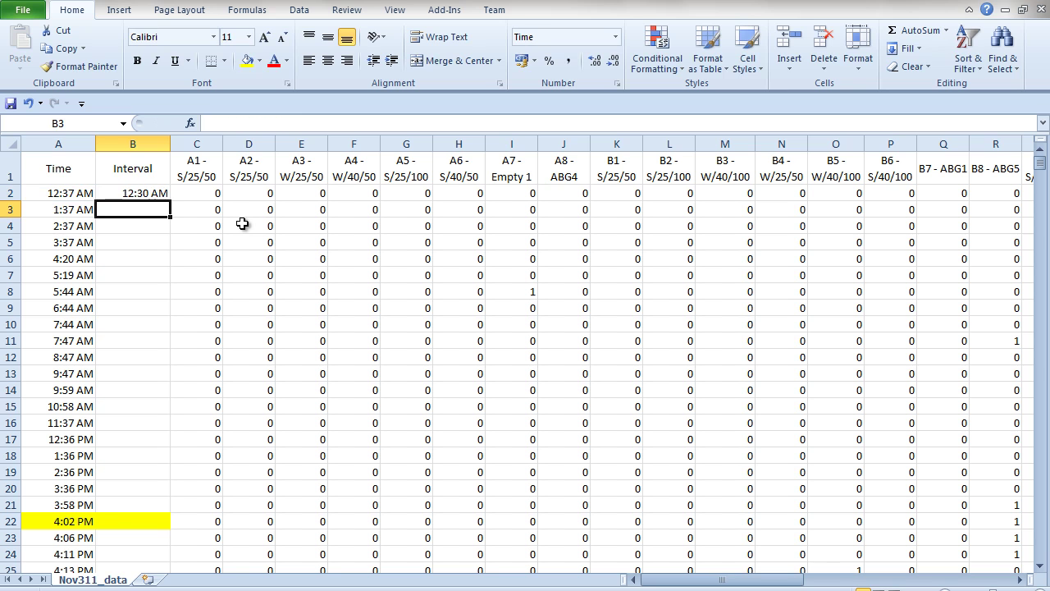
Step: Replace both AJ1 references in the B2 formula with the constant 0.0208333333333333
key("Up")
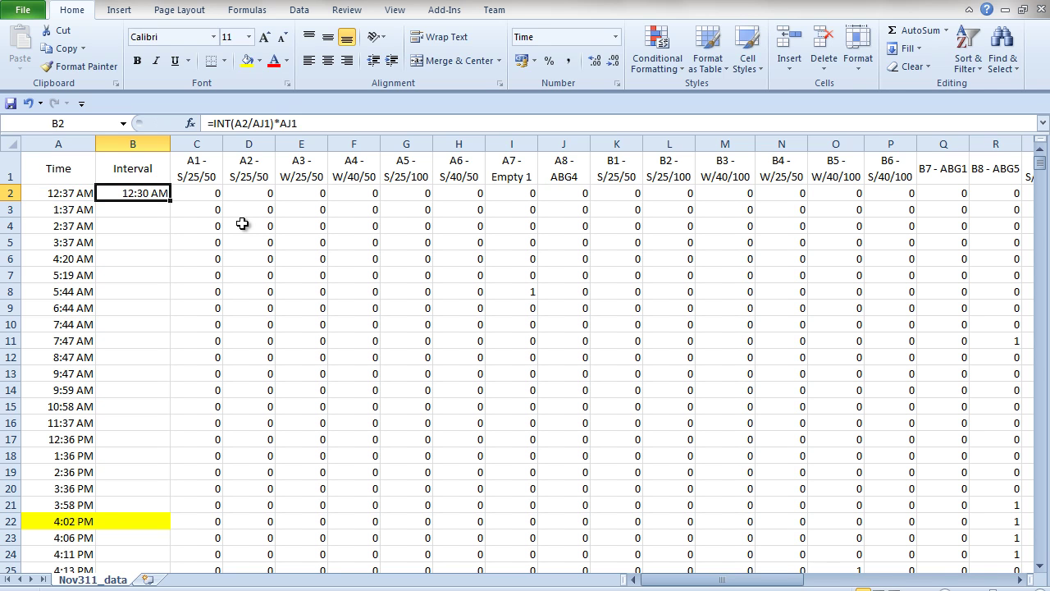
double_click(266, 123)
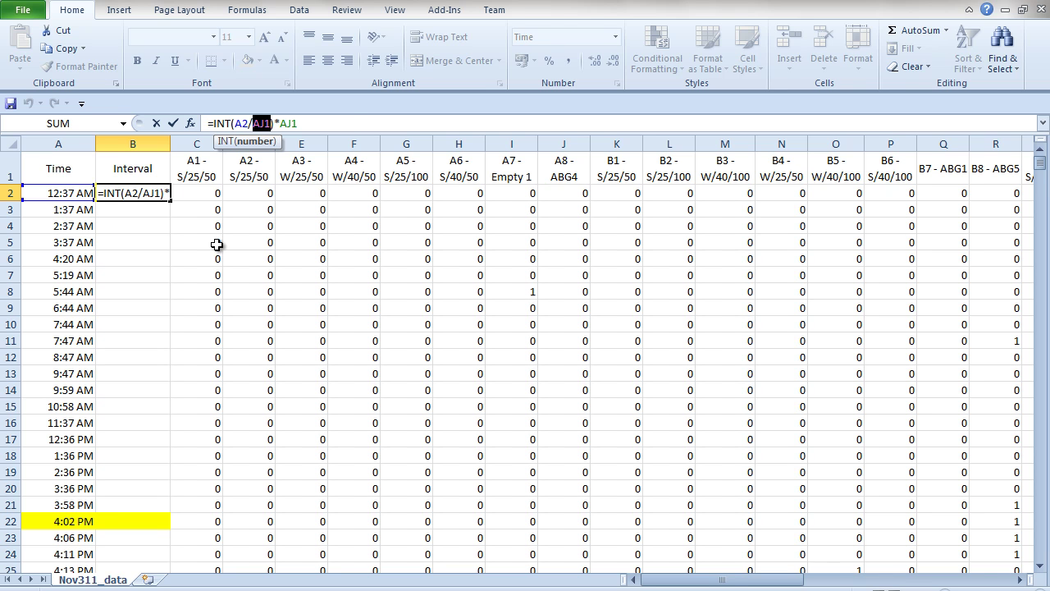
key("F9")
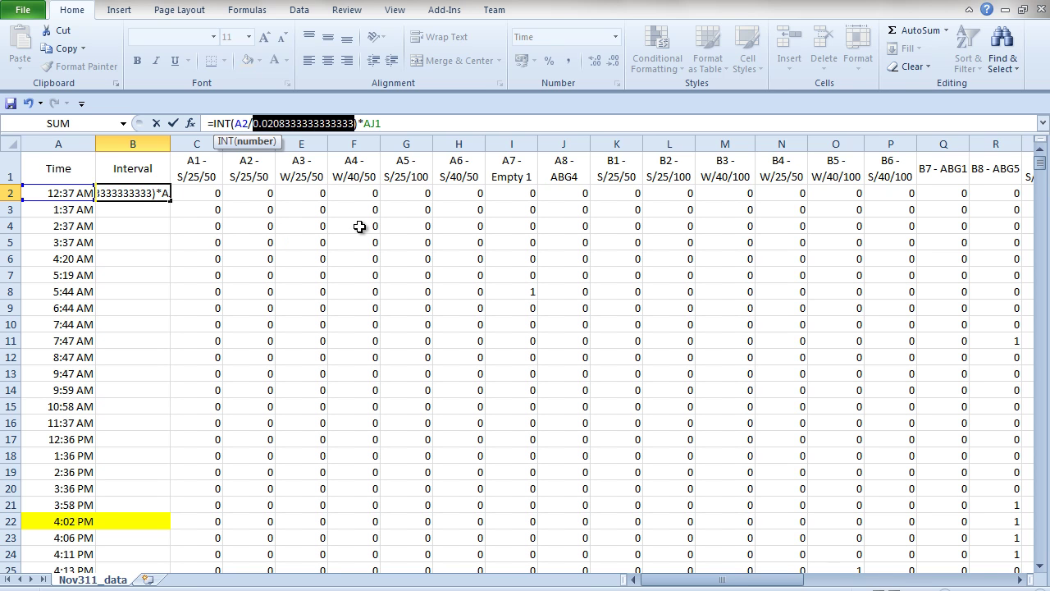
double_click(373, 123)
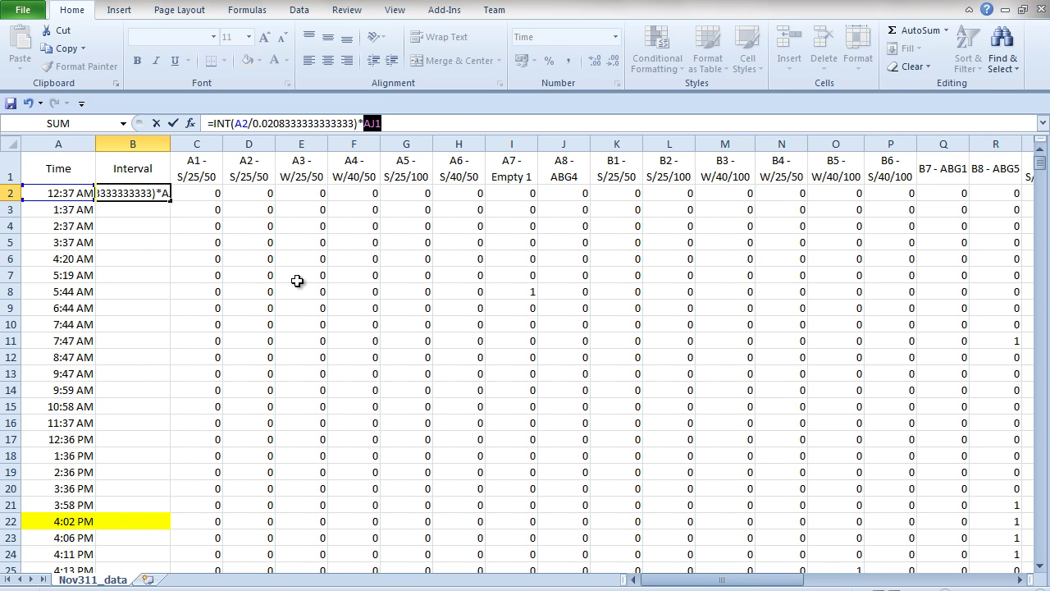
key("F9")
key("Return")
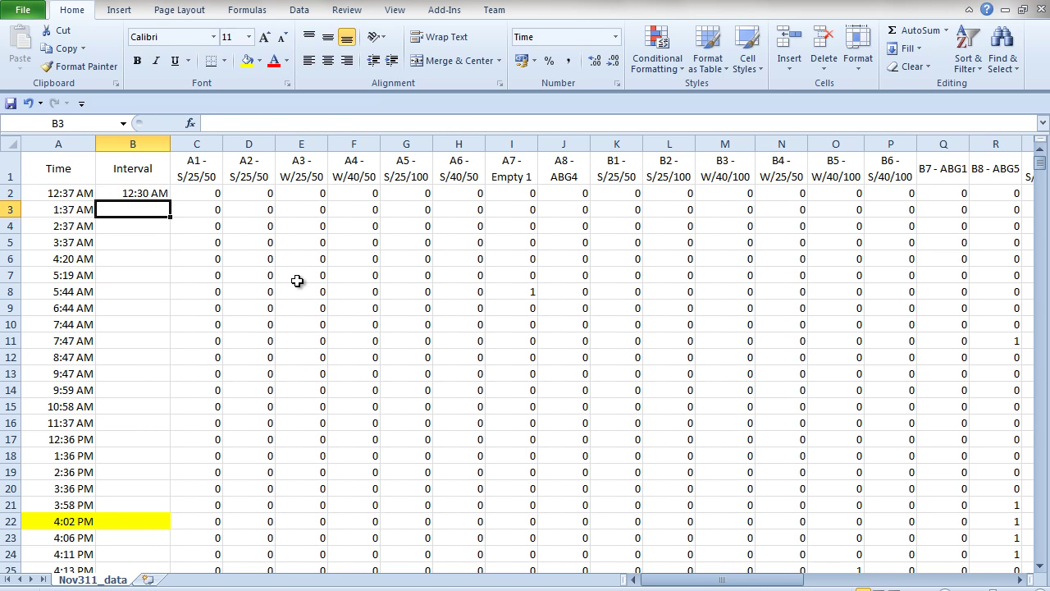
Step: Fill the B2 interval formula down the Interval column to the last data row
key("Up")
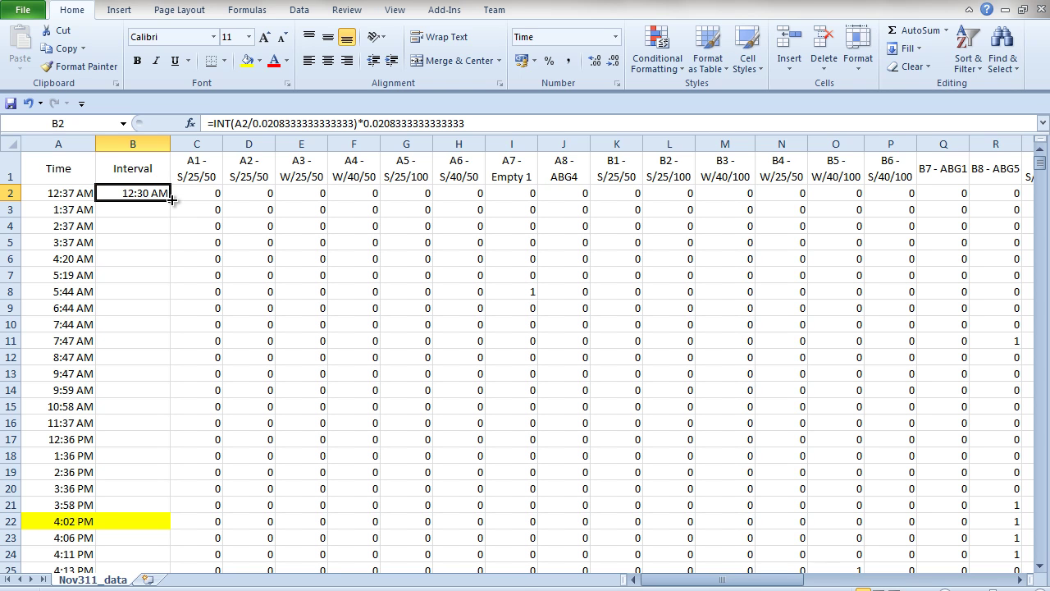
left_click_drag(172, 200, 163, 313)
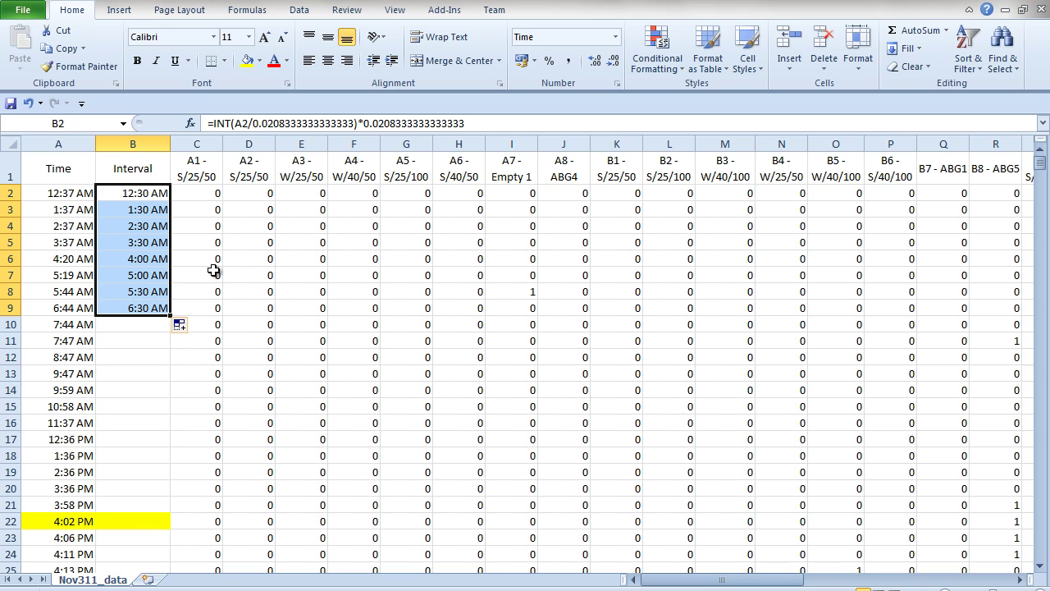
left_click(146, 312)
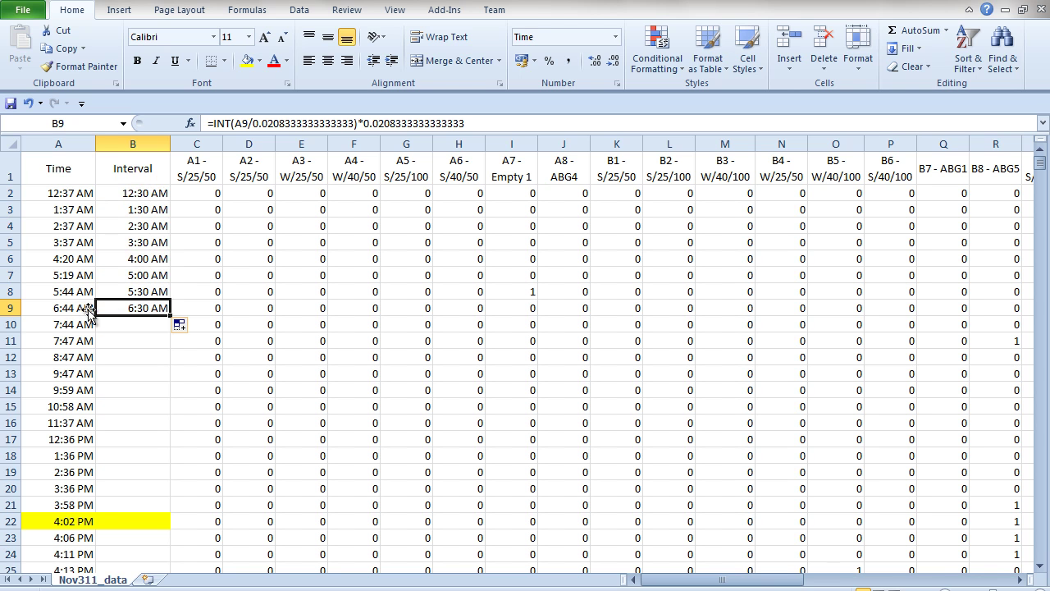
double_click(170, 317)
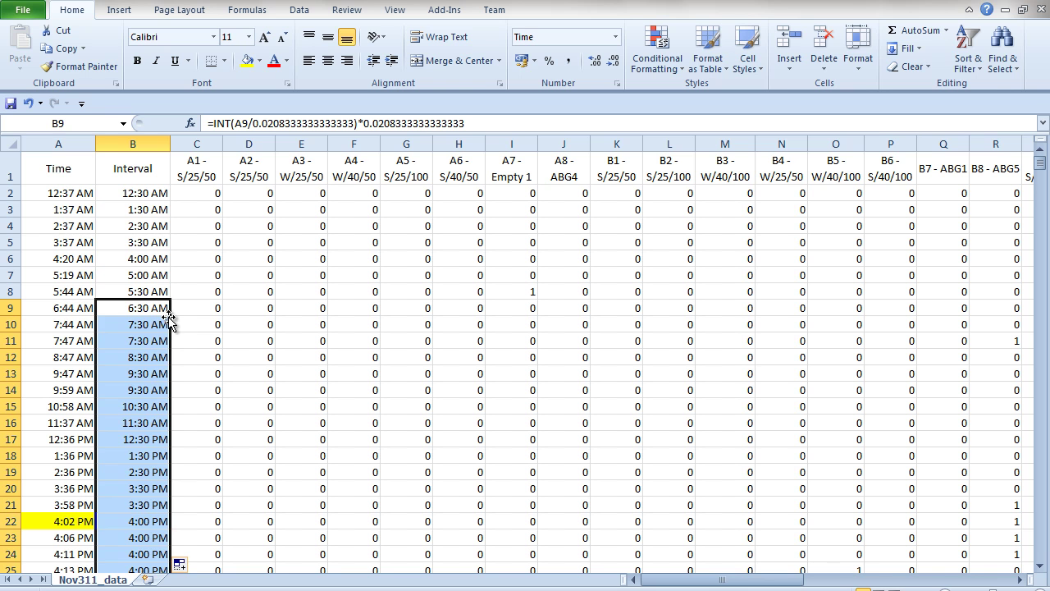
Step: Compare the timestamps with their calculated intervals in the last rows of the data, down to row 47773
left_click(146, 314)
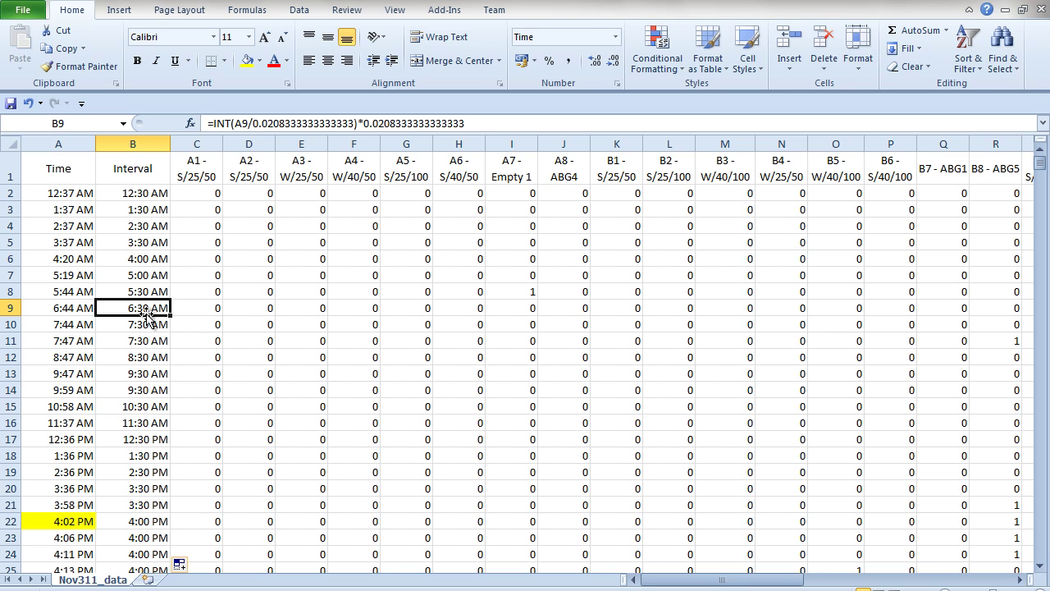
key("ctrl+Down")
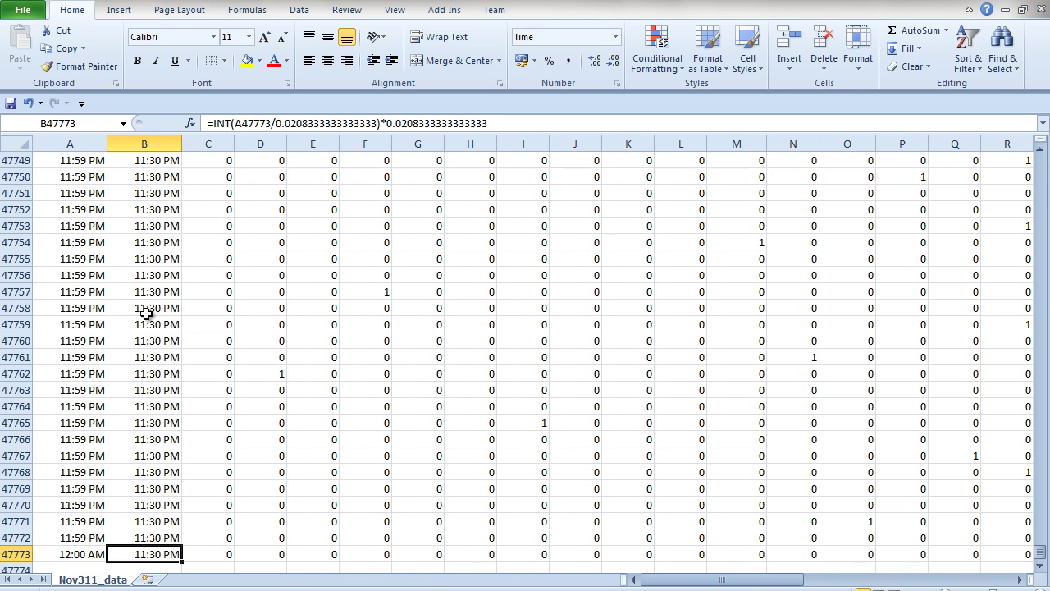
left_click_drag(146, 314, 107, 408)
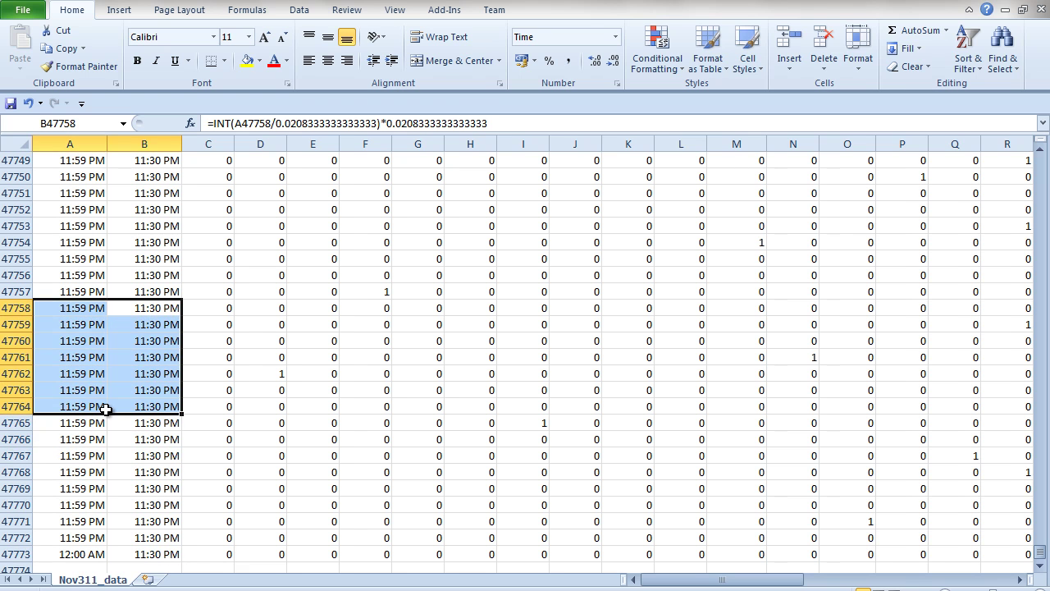
left_click(239, 373)
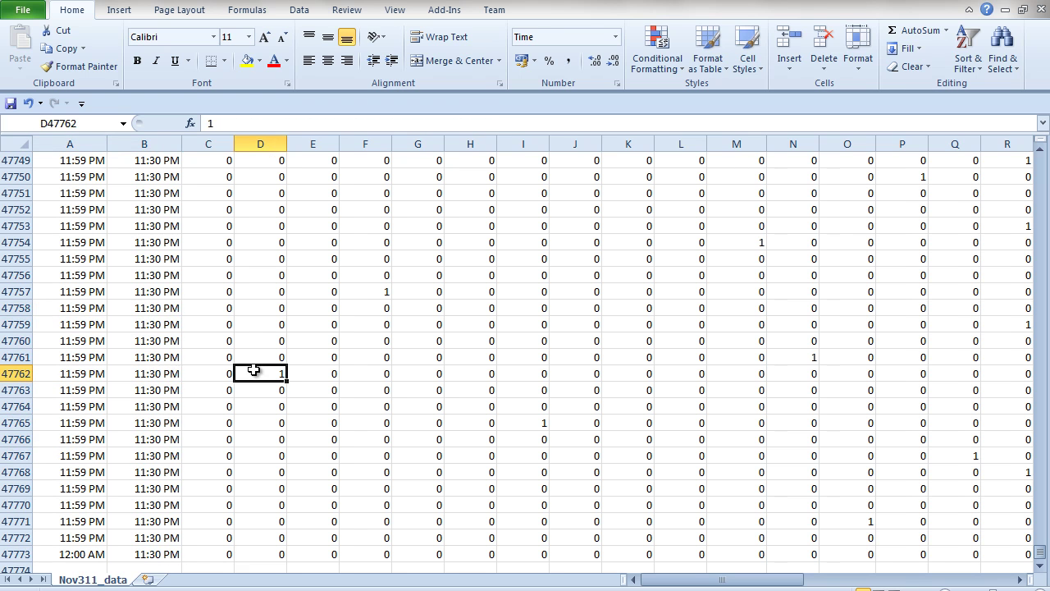
left_click(80, 491)
left_click(147, 487)
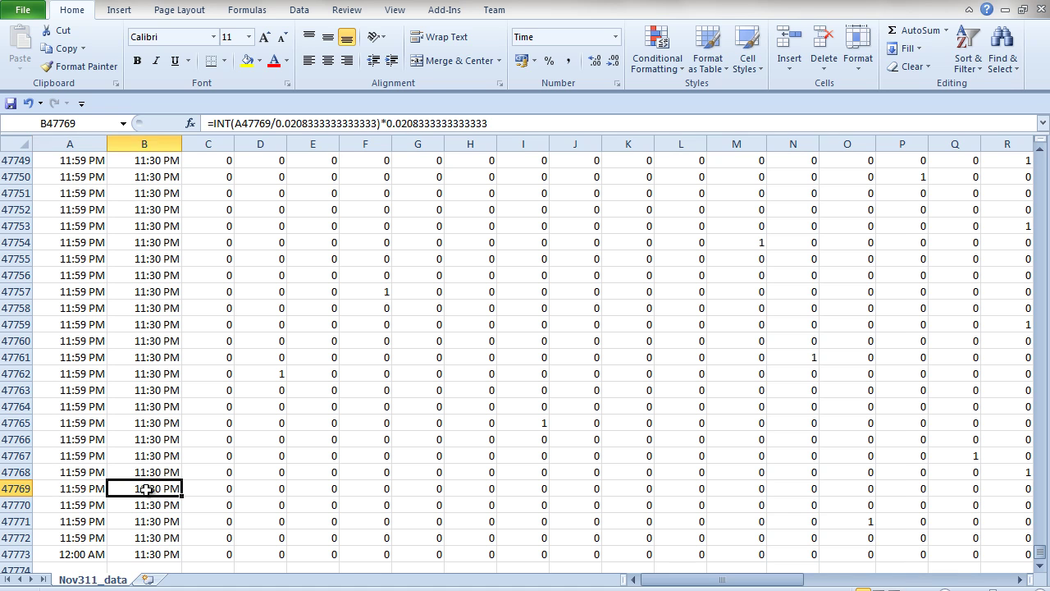
left_click(95, 550)
left_click(156, 554)
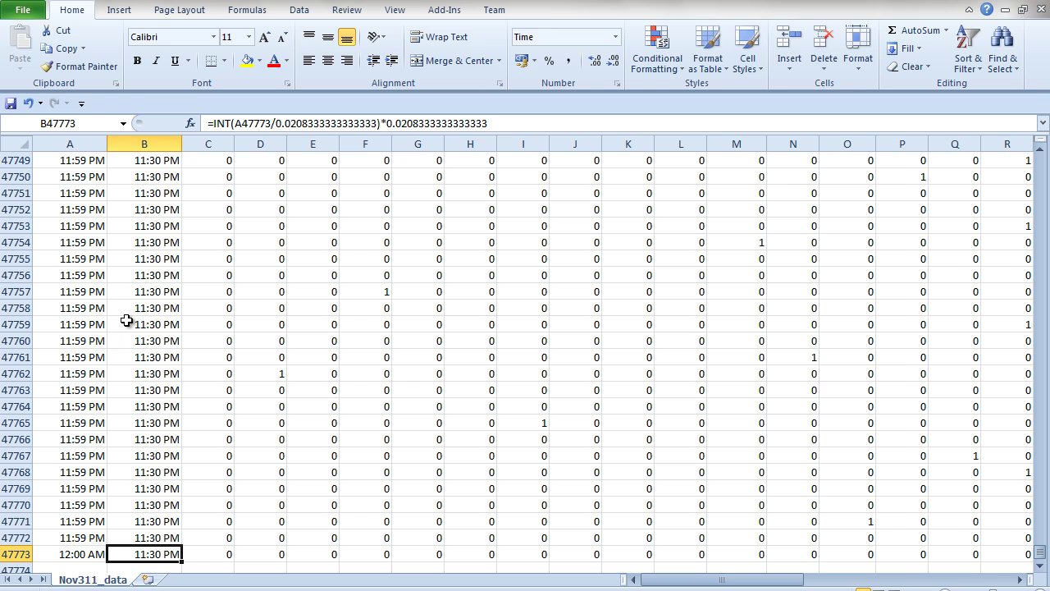
Step: Check the calculated intervals further up the Interval column and return to the header row
key("Page_Up")
key("Page_Up")
key("Page_Up")
key("Page_Up")
key("Page_Up")
key("Page_Up")
key("Page_Up")
key("Page_Up")
key("Page_Up")
key("Page_Up")
key("Page_Up")
key("Page_Up")
key("Page_Up")
key("Page_Up")
key("Page_Up")
key("Page_Up")
key("Page_Up")
key("Page_Up")
key("Page_Up")
key("Page_Up")
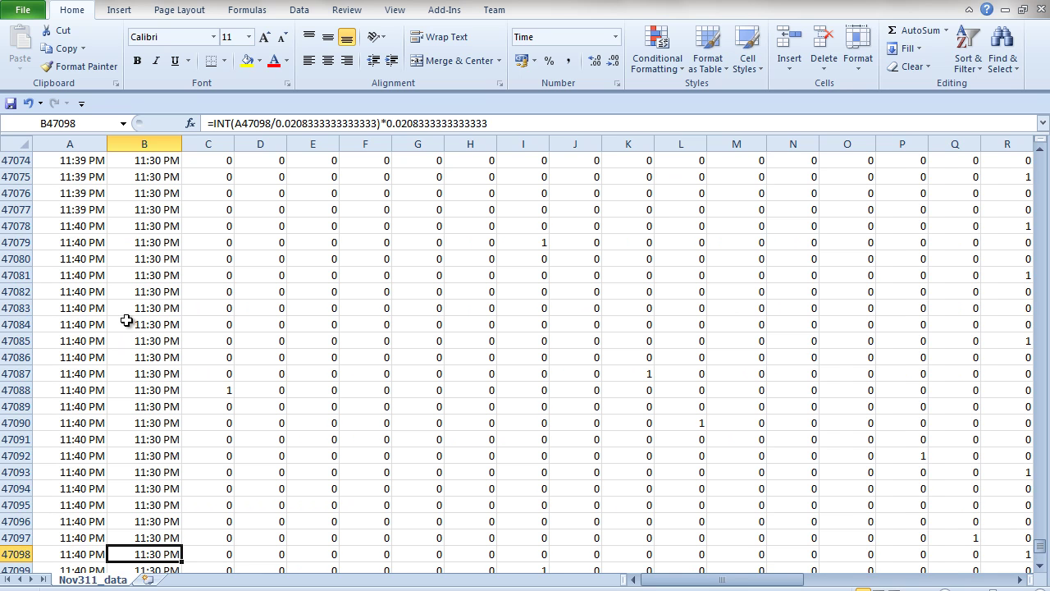
left_click(133, 245)
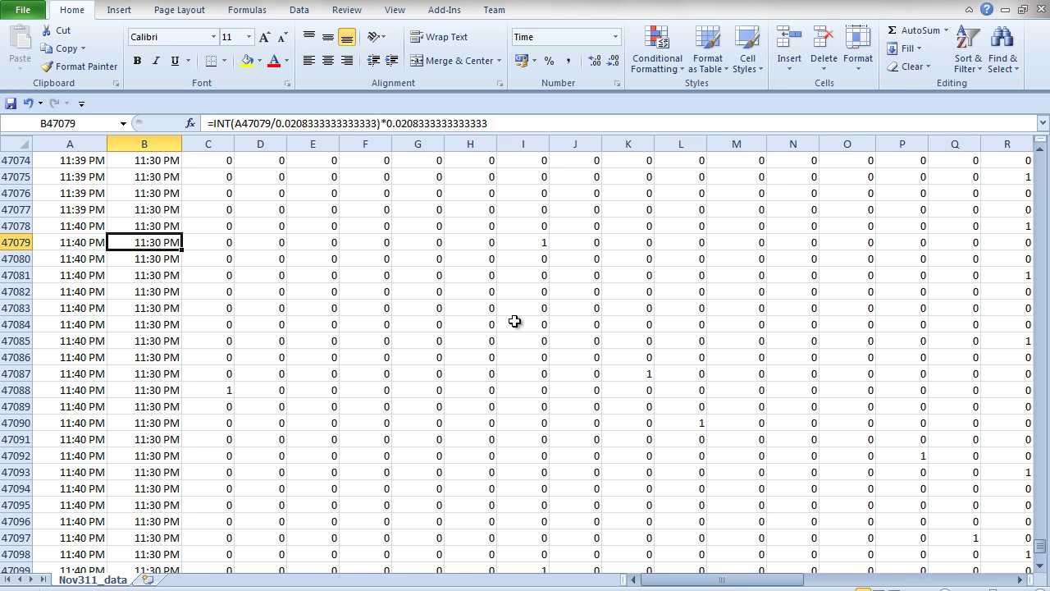
key("ctrl+Up")
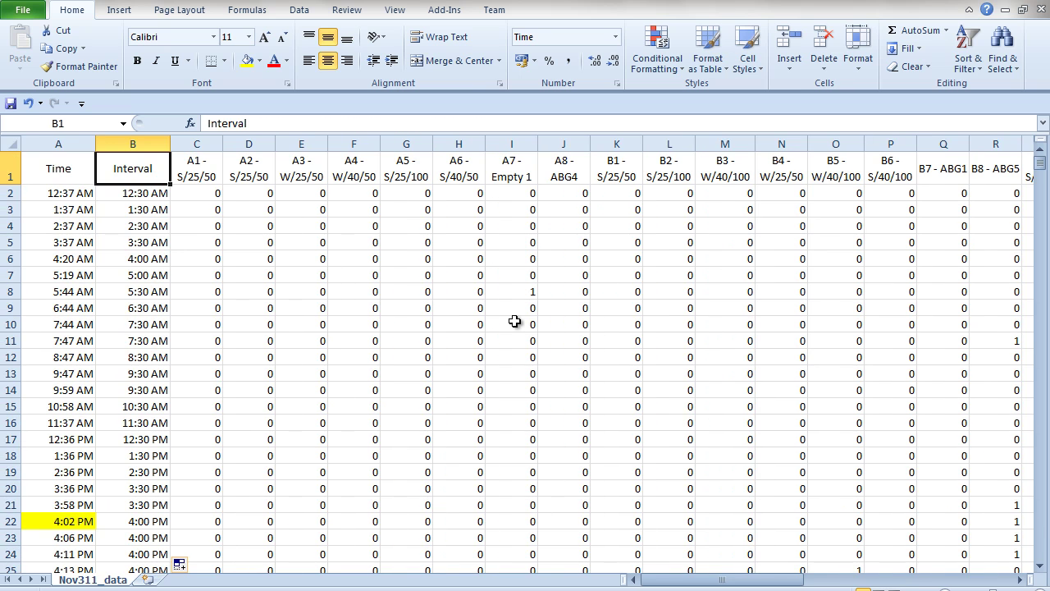
key("Left")
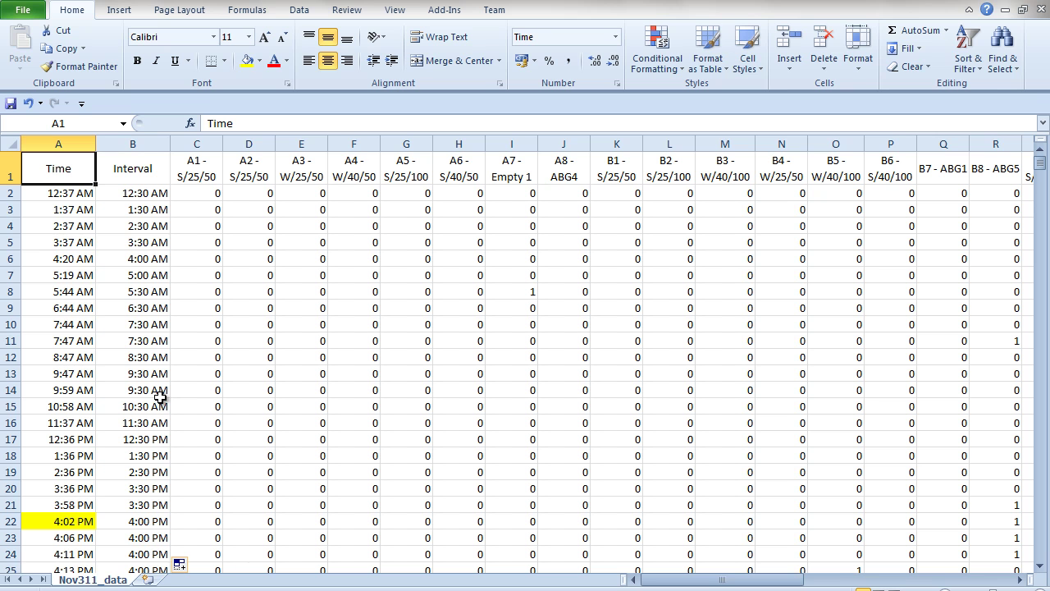
Step: Examine the timestamps and column C entries that belong to the 4:00 PM interval, from row 22 down
left_click(147, 522)
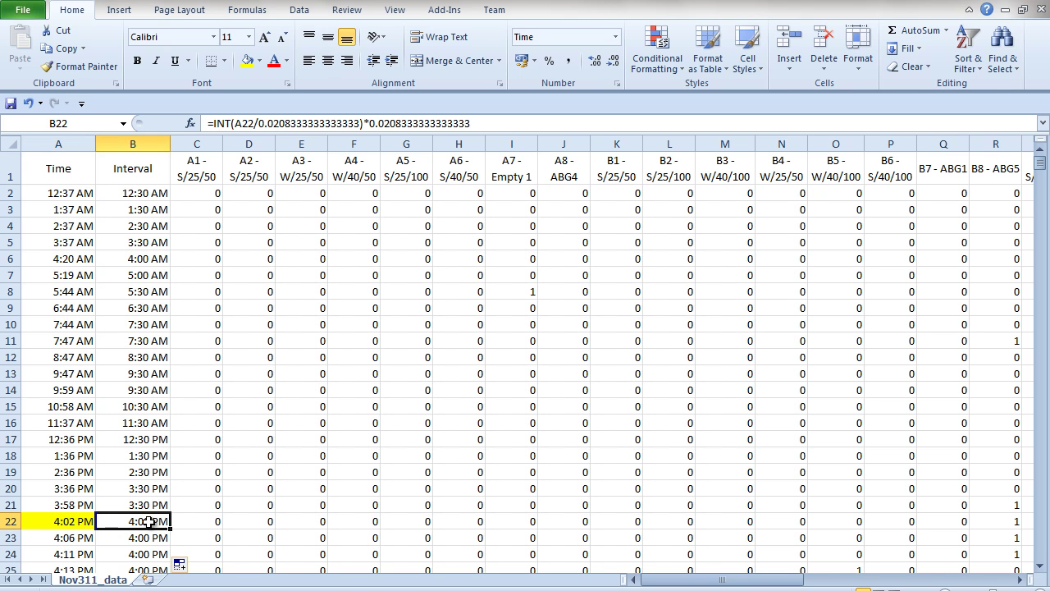
key("Down")
key("Down")
key("Down")
key("Down")
key("Down")
key("Down")
key("Down")
key("Down")
key("Down")
key("Down")
key("Down")
key("Down")
key("Up")
key("Up")
key("Up")
key("Up")
key("Up")
key("Up")
key("Up")
key("Up")
key("Up")
key("Up")
key("Up")
key("Up")
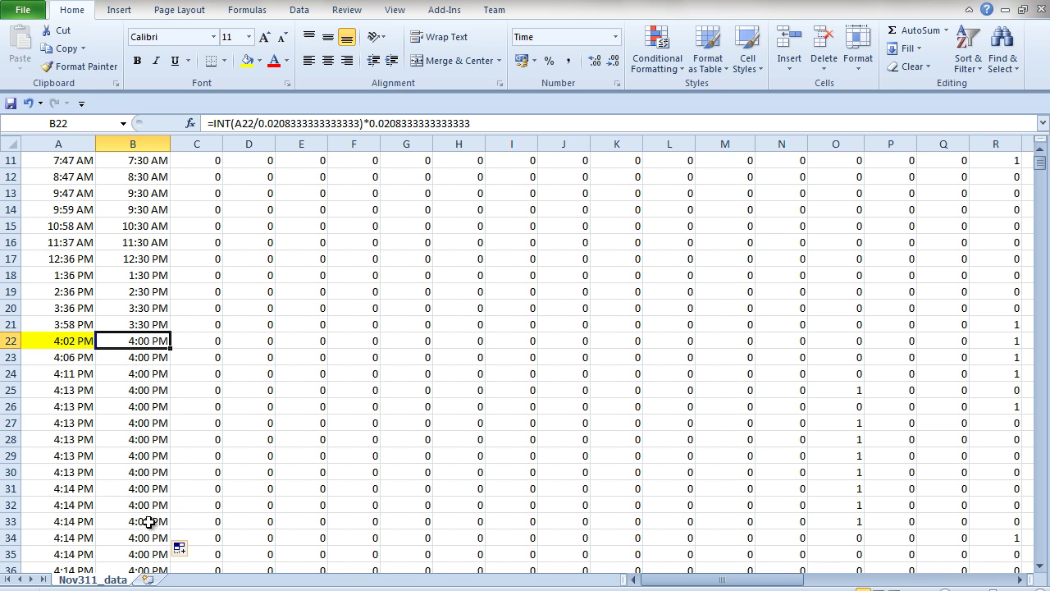
left_click(217, 340)
left_click_drag(216, 340, 198, 532)
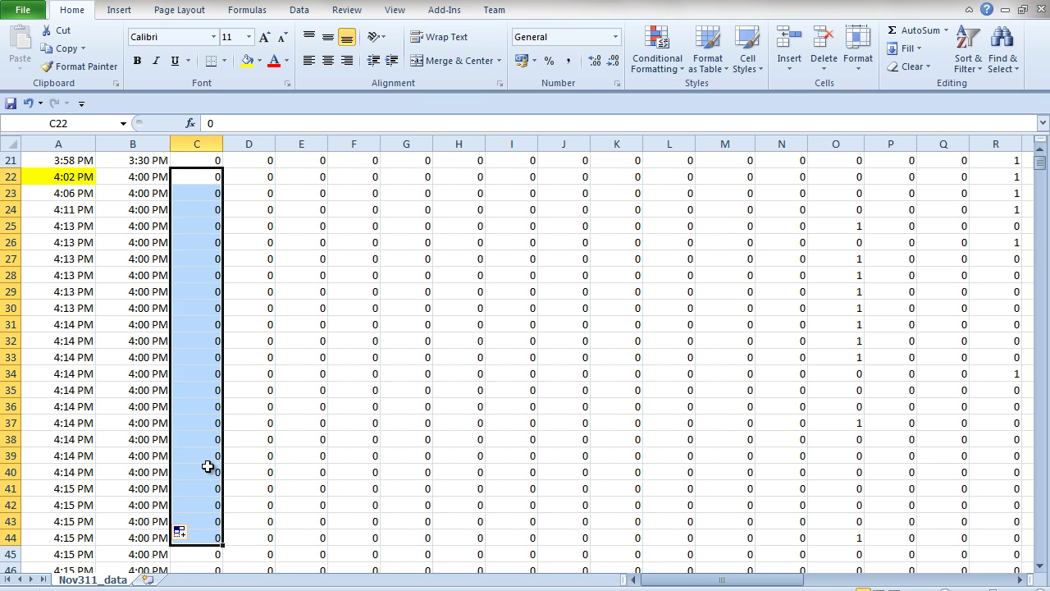
Step: Create a PivotTable on a new worksheet from the range Nov311_data!$A$1:$AH$47773
key("Up")
key("Up")
key("Up")
key("Up")
key("Up")
key("Up")
key("Up")
key("Up")
key("Up")
key("Up")
key("Up")
key("Up")
key("Up")
key("Up")
key("Up")
key("Up")
key("Up")
key("Up")
key("Up")
key("Up")
key("Home")
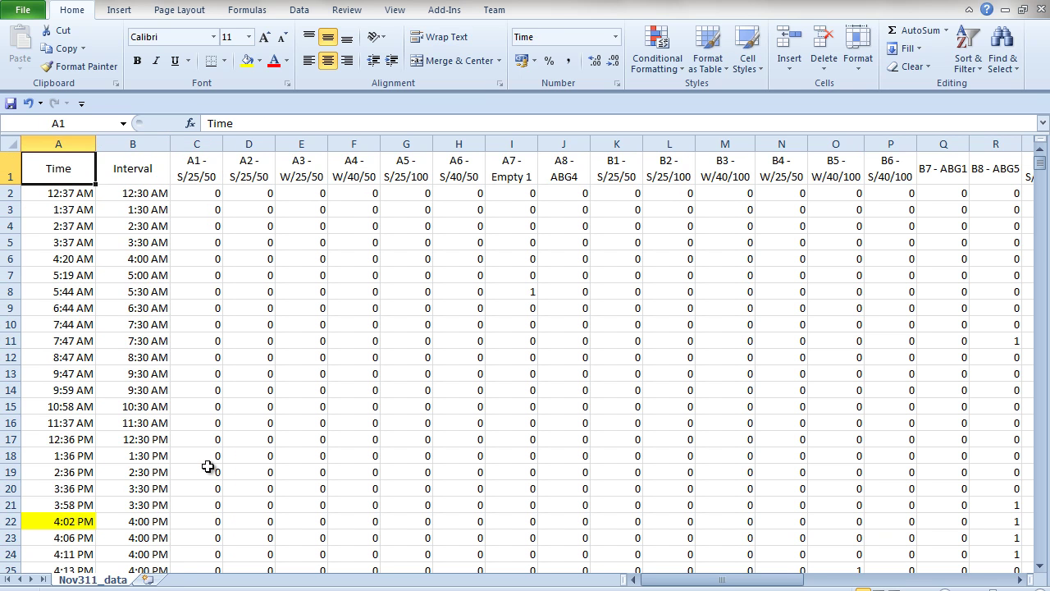
left_click(119, 10)
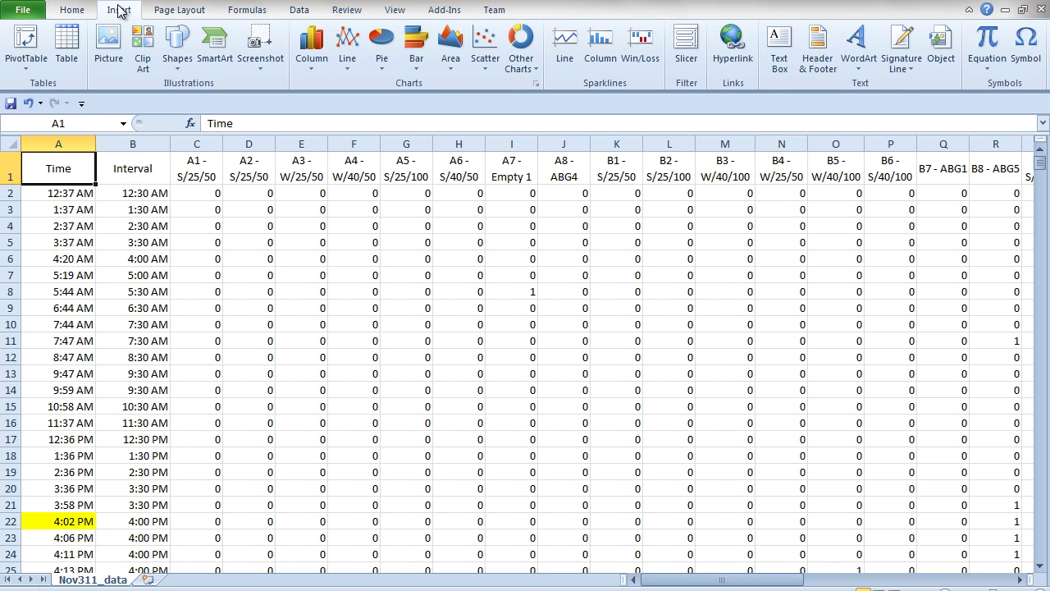
left_click(29, 41)
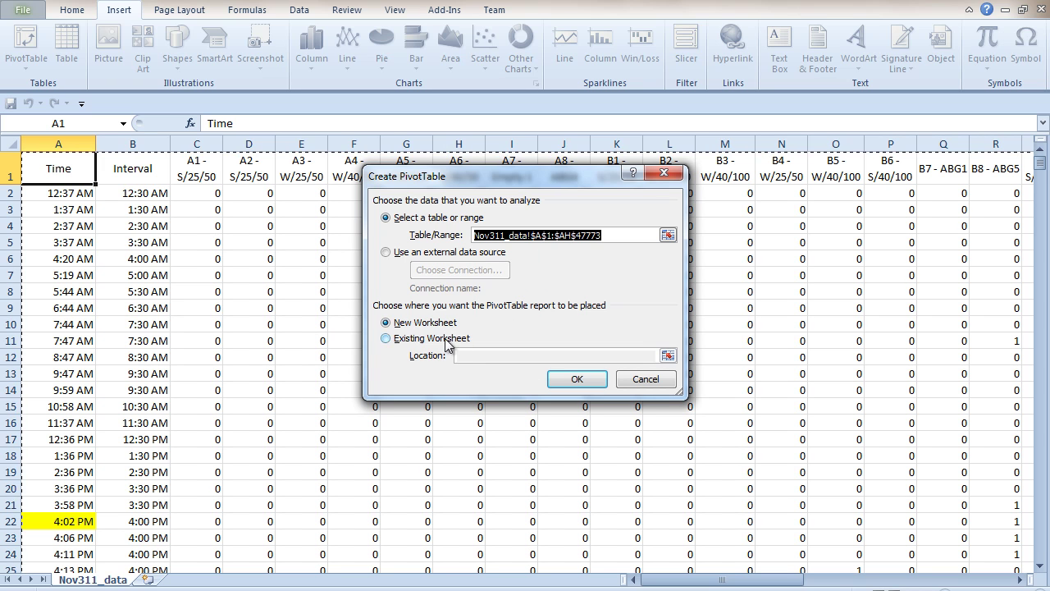
left_click(575, 382)
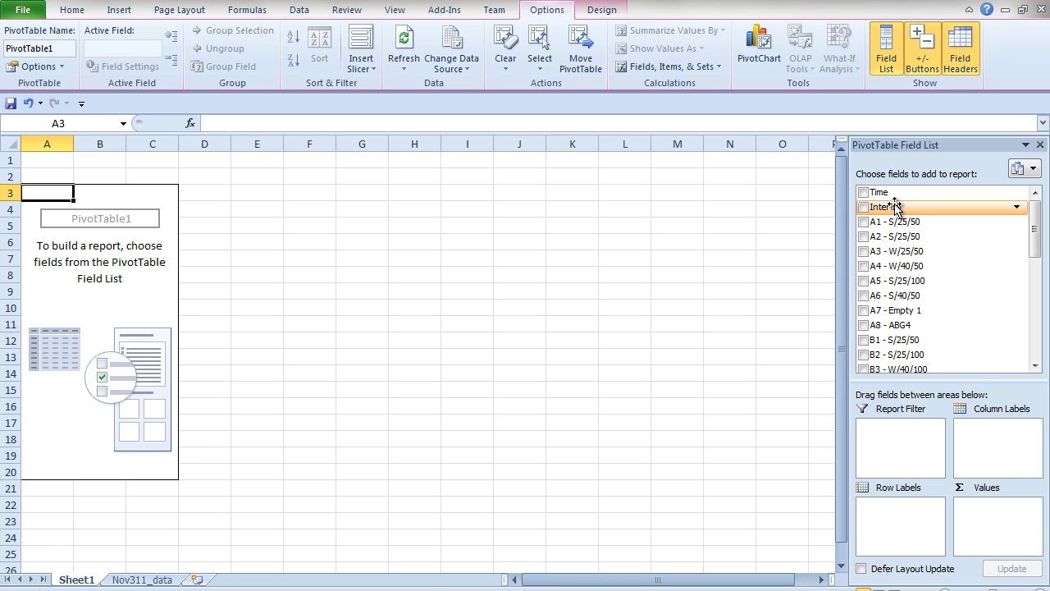
Step: Use Interval as the PivotTable's row labels and add the fields A1 - S/25/50 through B2 - S/25/100 as summed values
left_click_drag(901, 209, 888, 518)
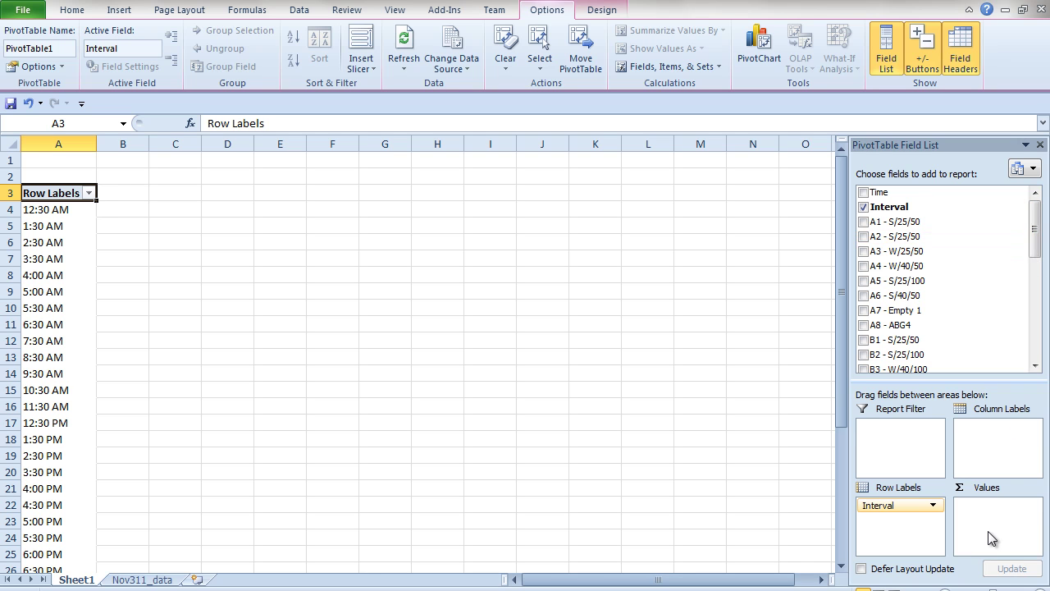
left_click(863, 223)
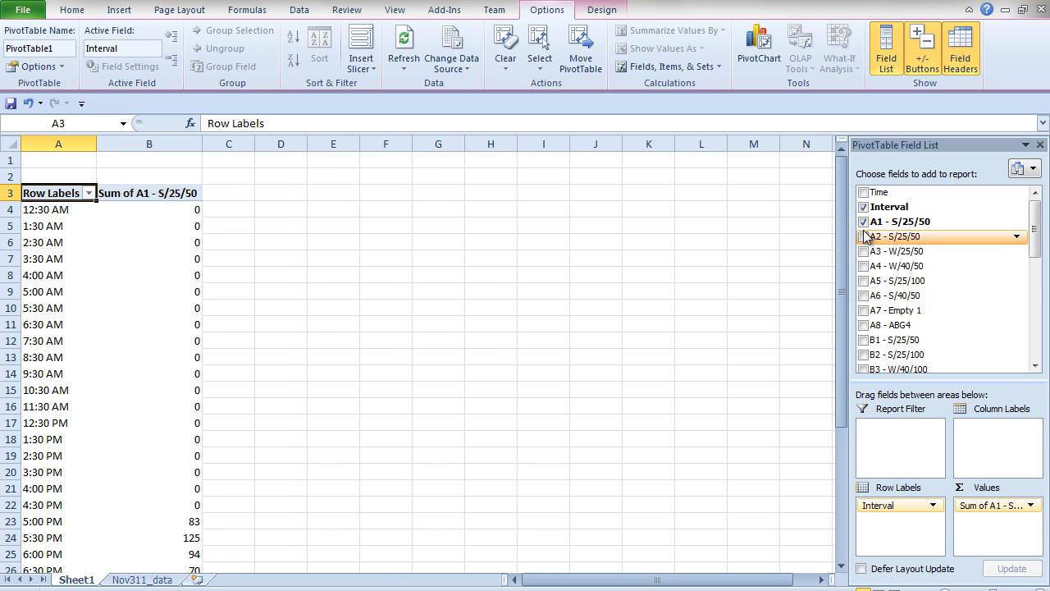
left_click(864, 236)
left_click(863, 251)
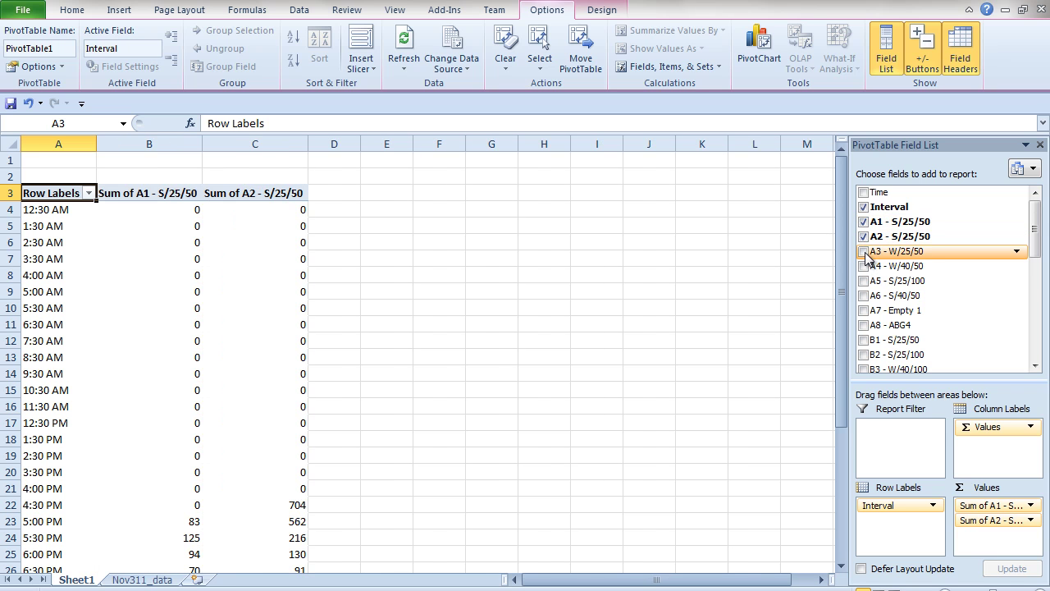
left_click(864, 266)
left_click(863, 280)
left_click(863, 295)
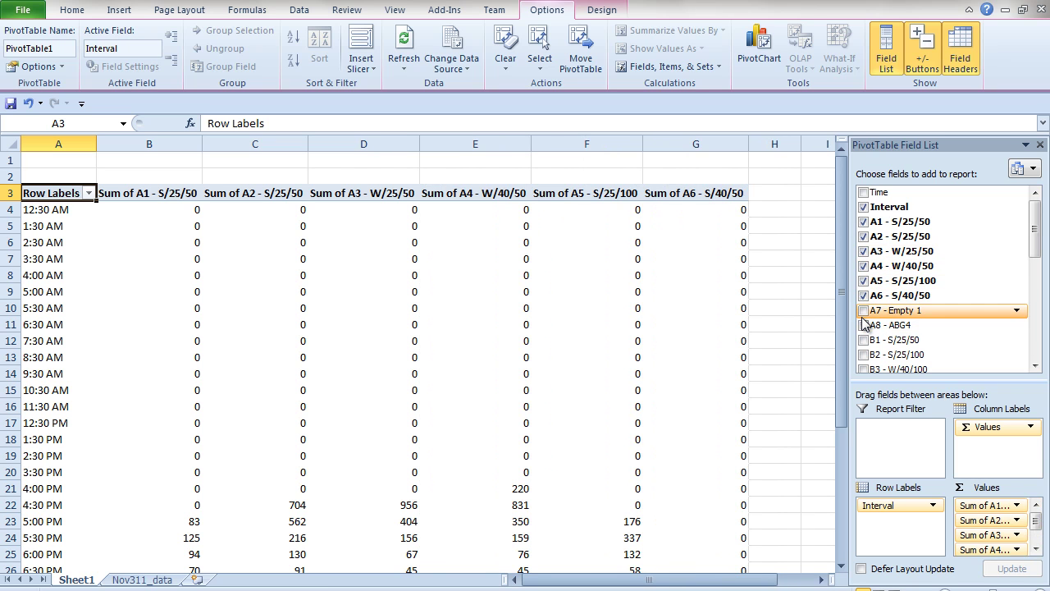
left_click(863, 311)
left_click(864, 325)
left_click(864, 340)
left_click(863, 354)
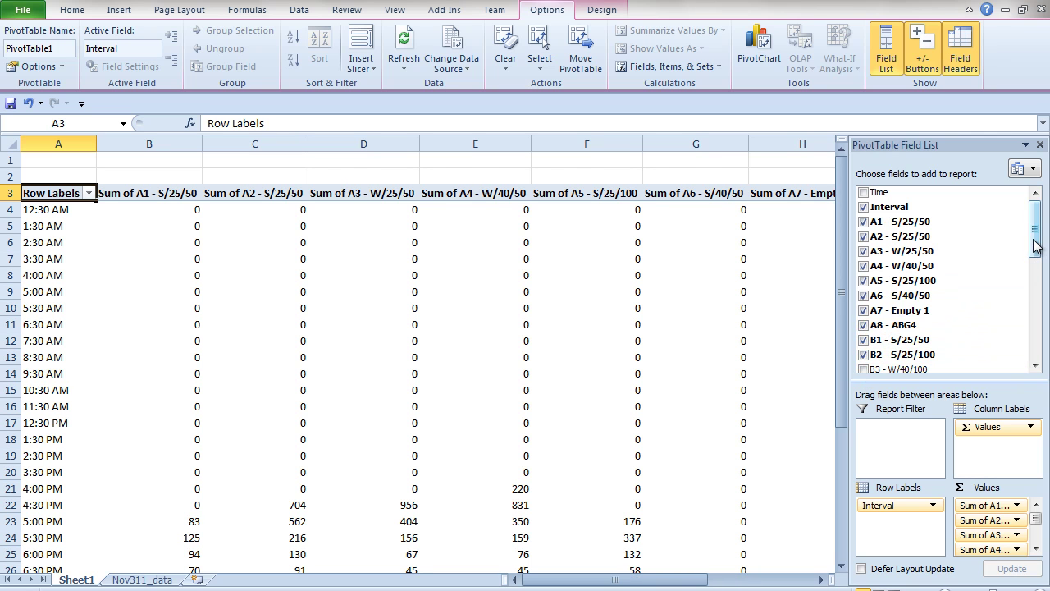
Step: Review the PivotTable's half-hourly sums for the A2 and A4 fields between 4:00 PM and 5:00 PM
left_click_drag(1035, 246, 1047, 193)
mouse_move(302, 508)
mouse_move(305, 530)
mouse_move(538, 488)
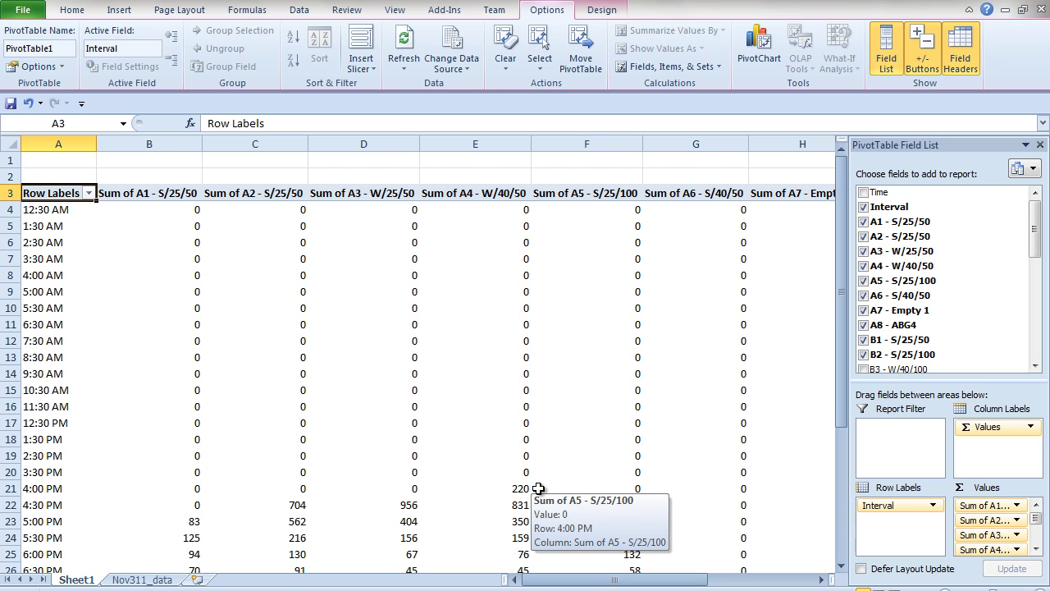
left_click(864, 354)
left_click(865, 356)
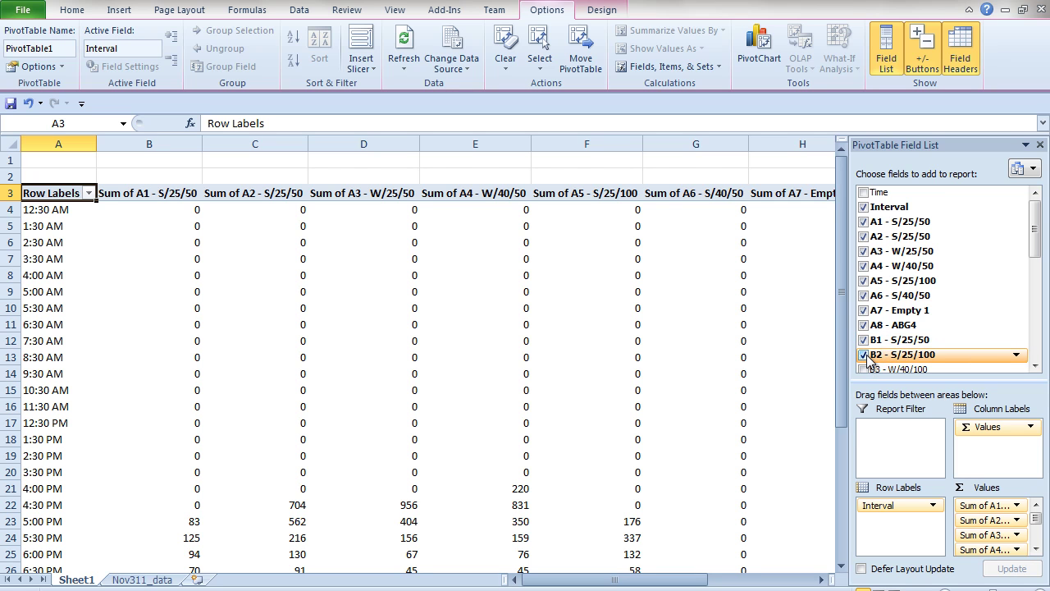
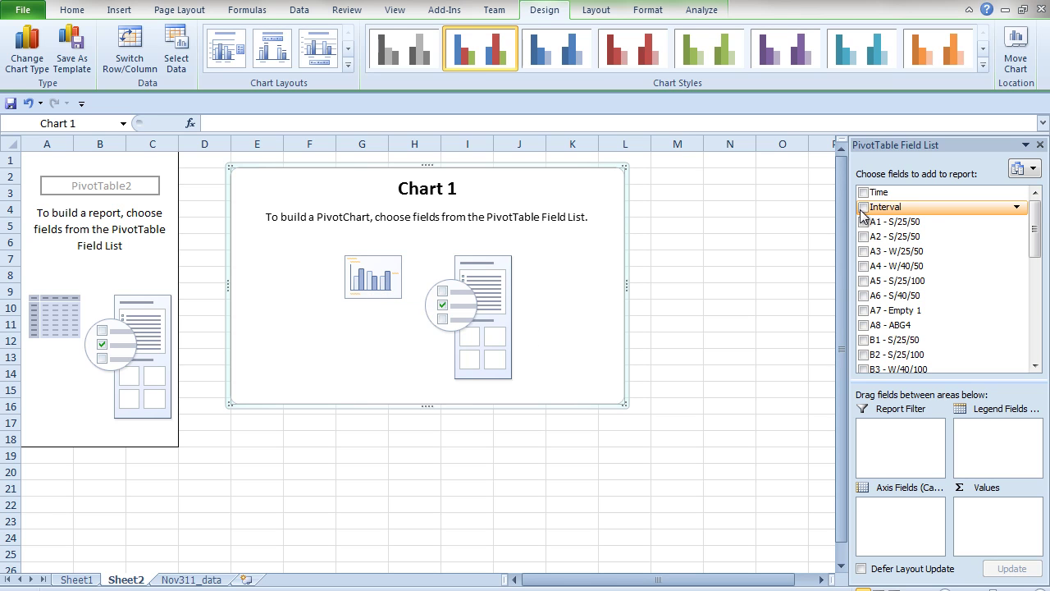
Step: Set Interval as the Sheet2 PivotChart's axis field and add A1 - S/25/50, A2 - S/25/50, A3 - W/25/50 and A4 - W/40/50 as summed values
left_click_drag(884, 209, 888, 515)
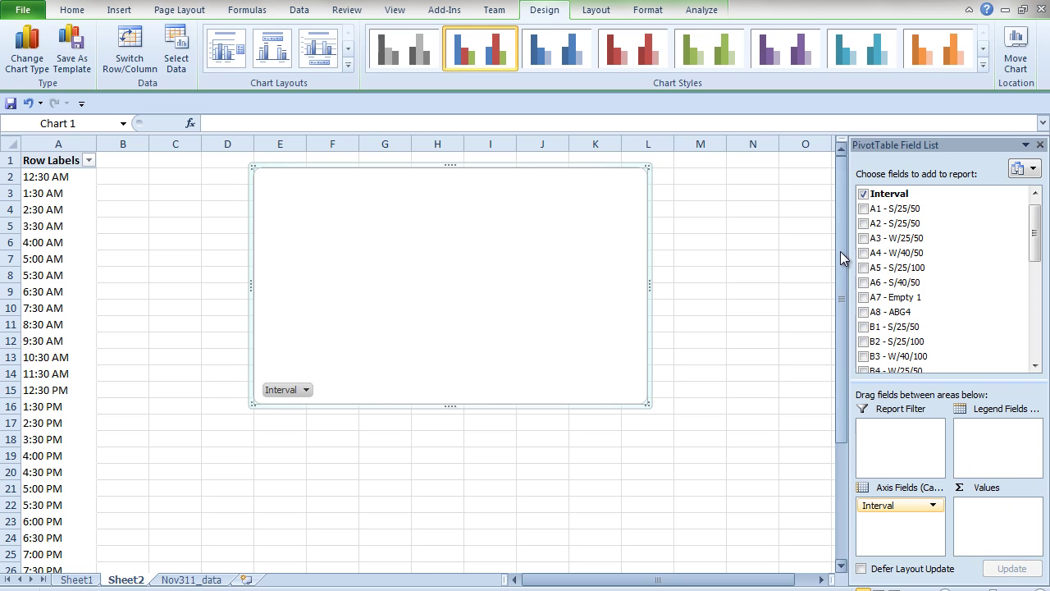
left_click(864, 209)
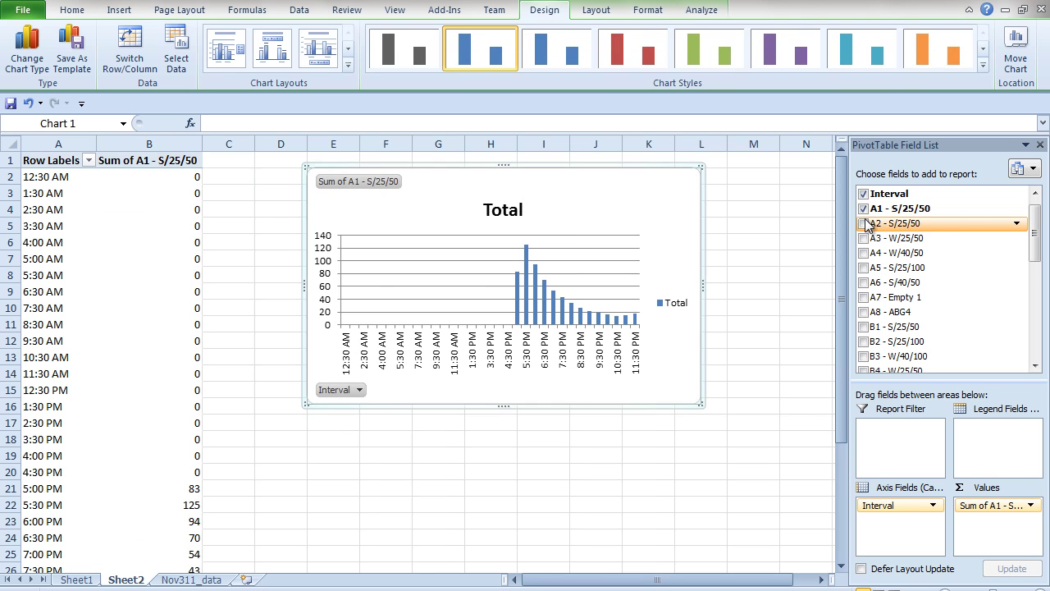
left_click(865, 224)
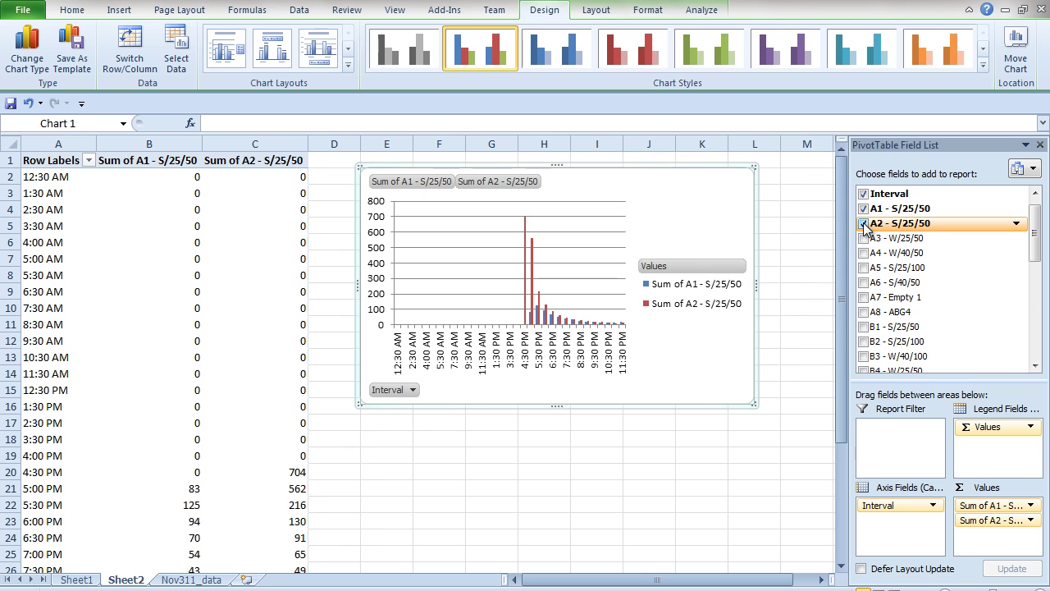
left_click(865, 239)
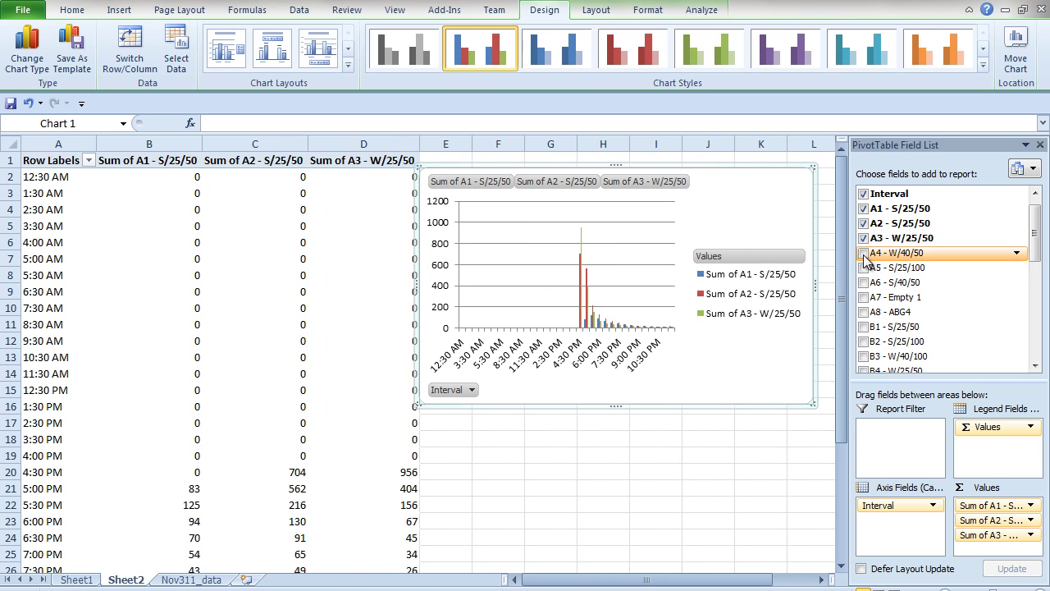
left_click(864, 253)
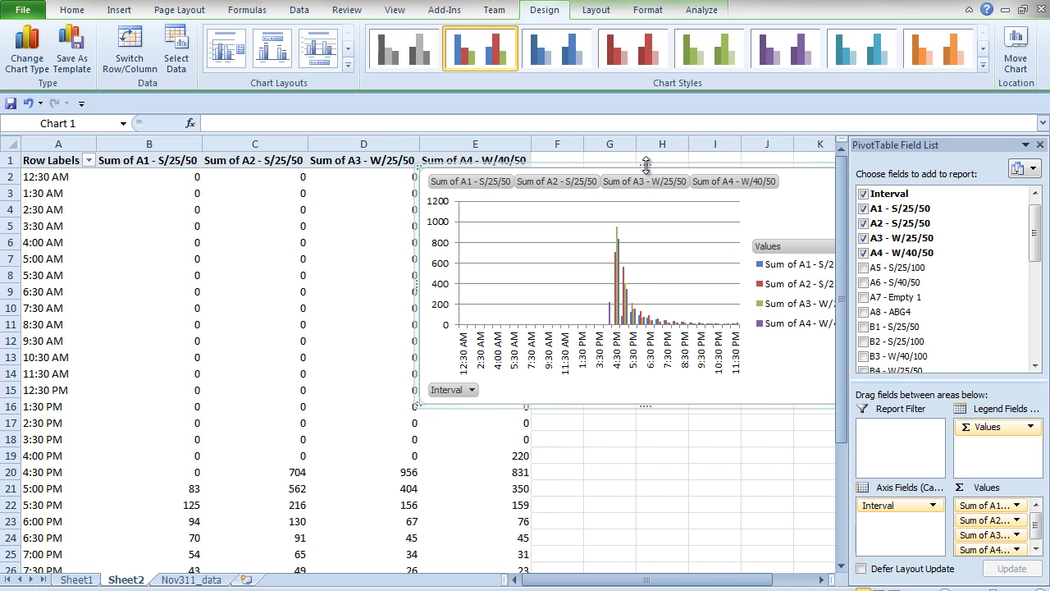
Step: Move the PivotChart to start at about row 6 beside column B, and add A5 - S/25/100 to its summed values
left_click(638, 256)
left_click_drag(564, 296, 643, 252)
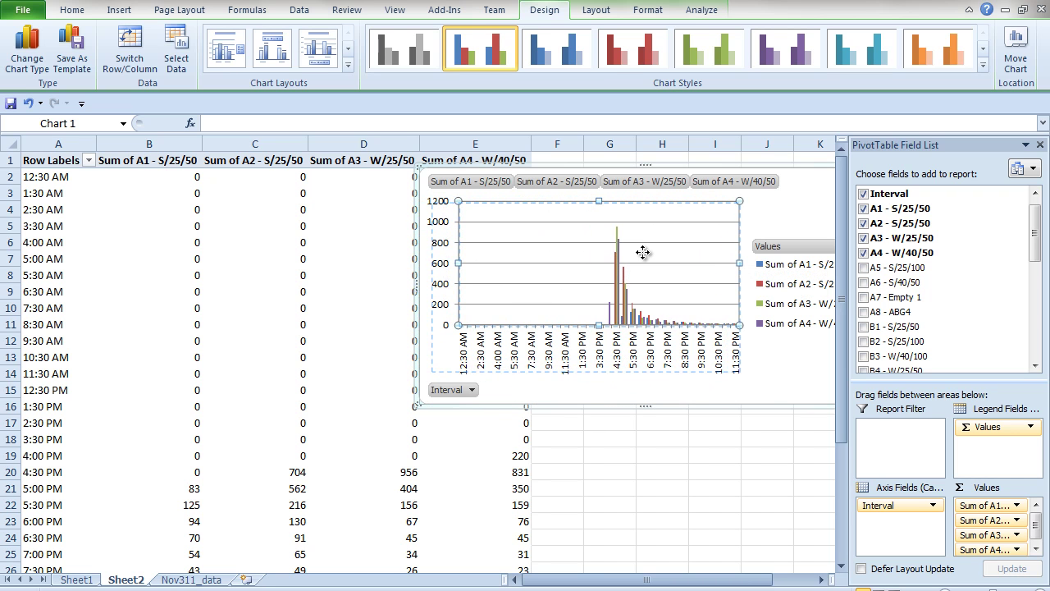
left_click(790, 167)
left_click_drag(790, 166, 570, 240)
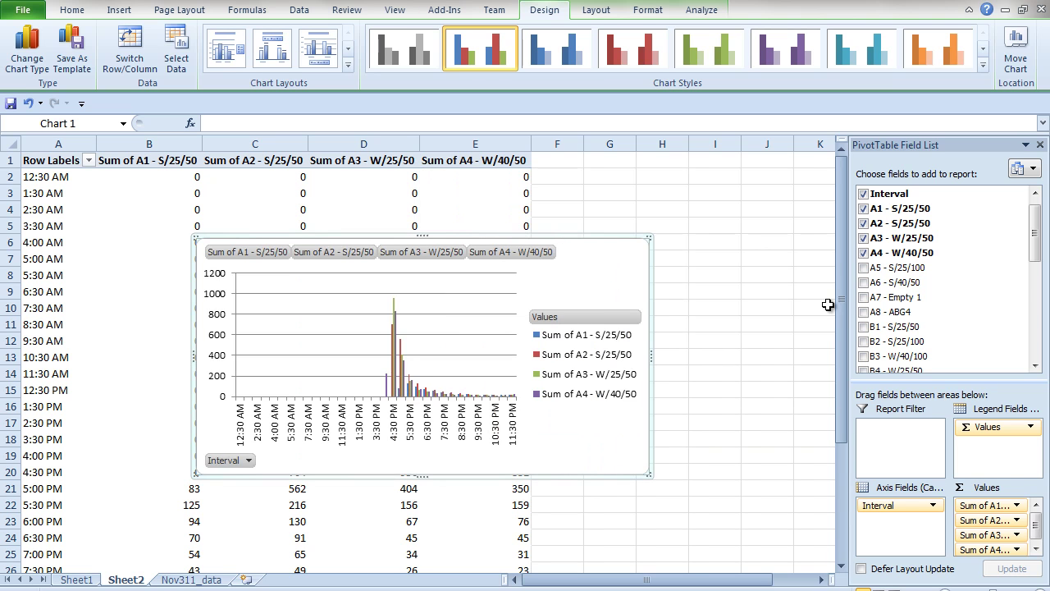
left_click(863, 269)
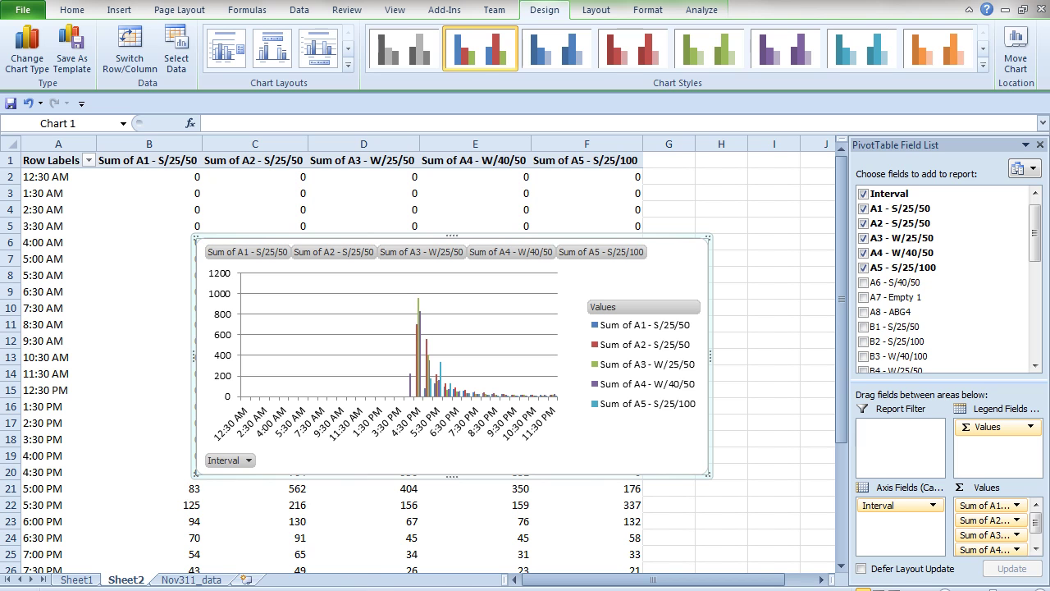
Step: Review the half-hour constant in cell AJ1 and the interval formula in cell B2 on the Nov311_data sheet
mouse_move(205, 586)
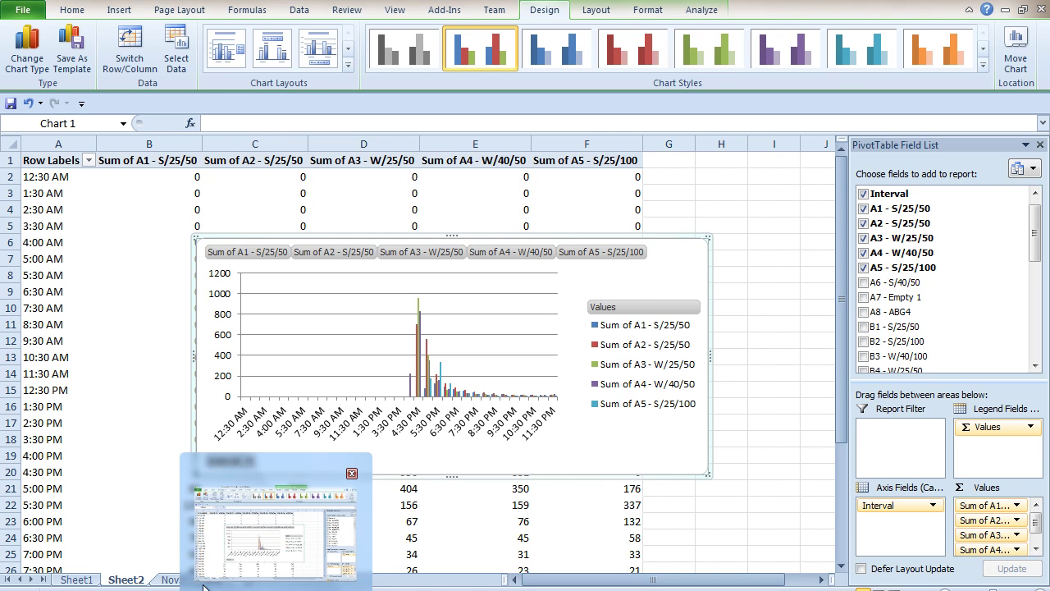
left_click(205, 580)
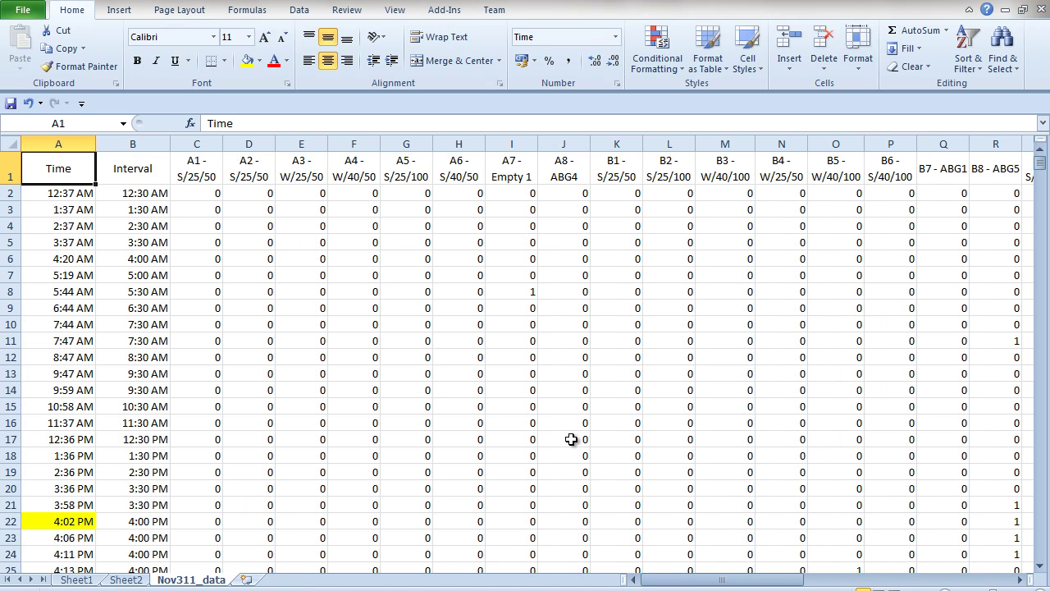
left_click_drag(703, 579, 923, 583)
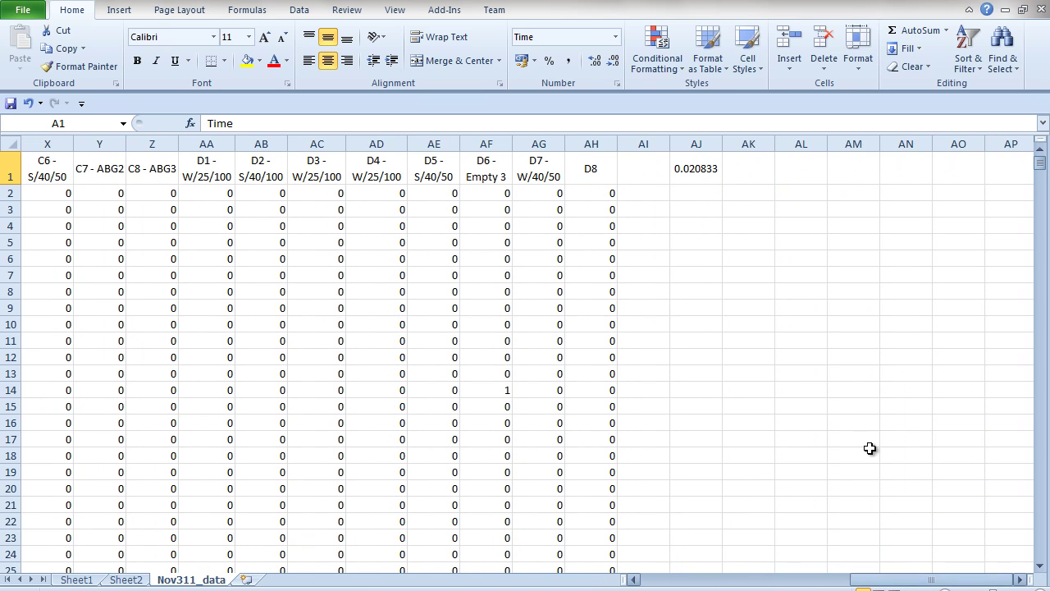
left_click(700, 171)
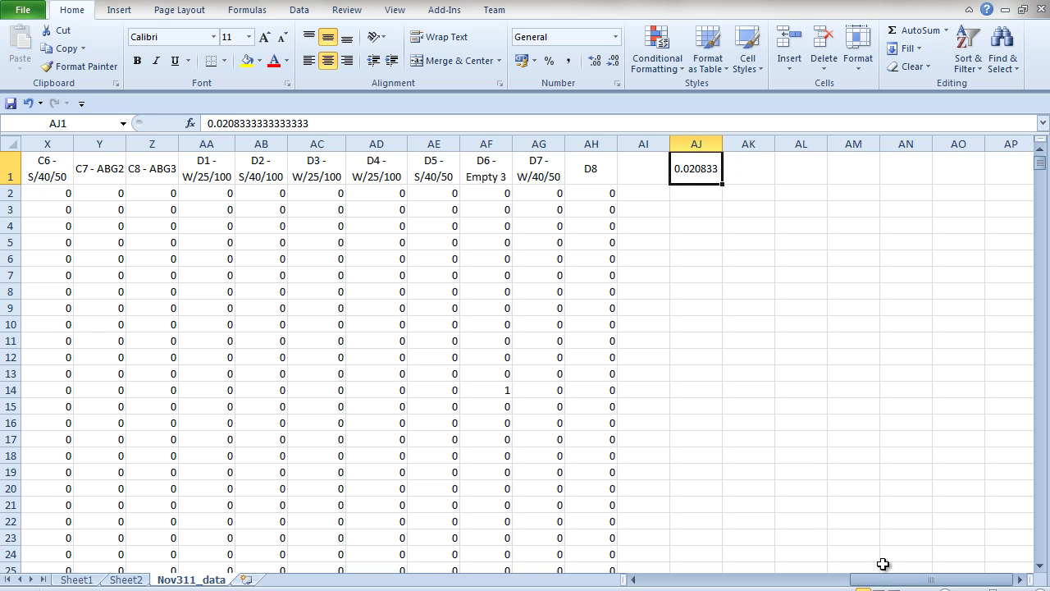
left_click_drag(923, 580, 659, 567)
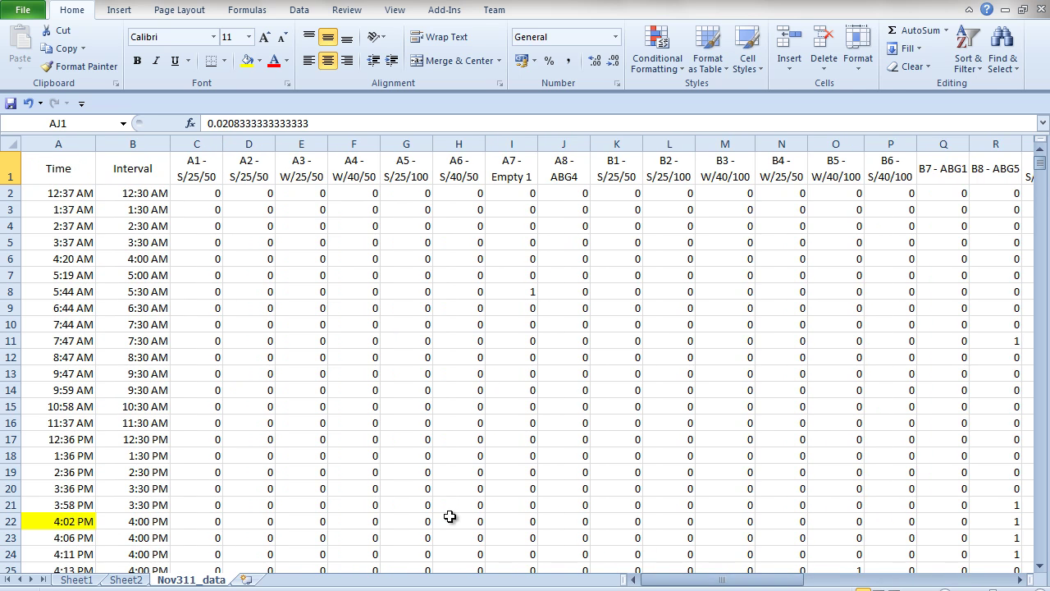
left_click(160, 194)
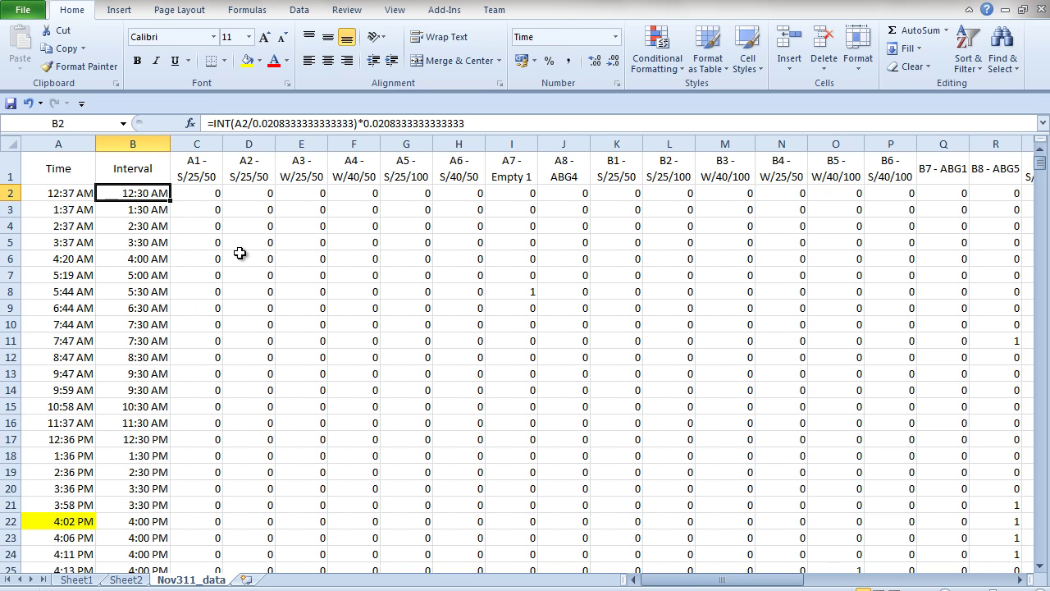